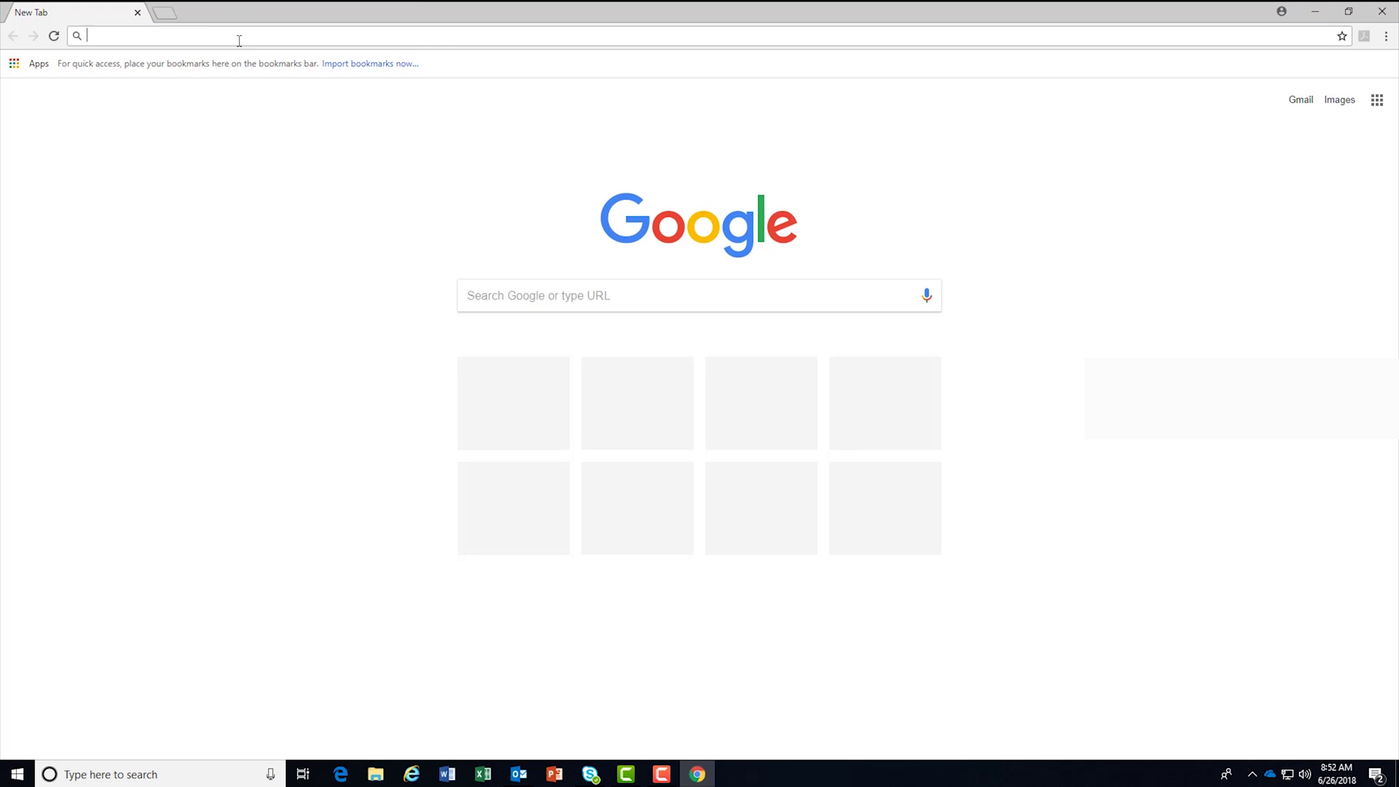
# - Open the B100 at 10.0.0.1 and log in with the administrator account
pyautogui.write('10.0.0.')
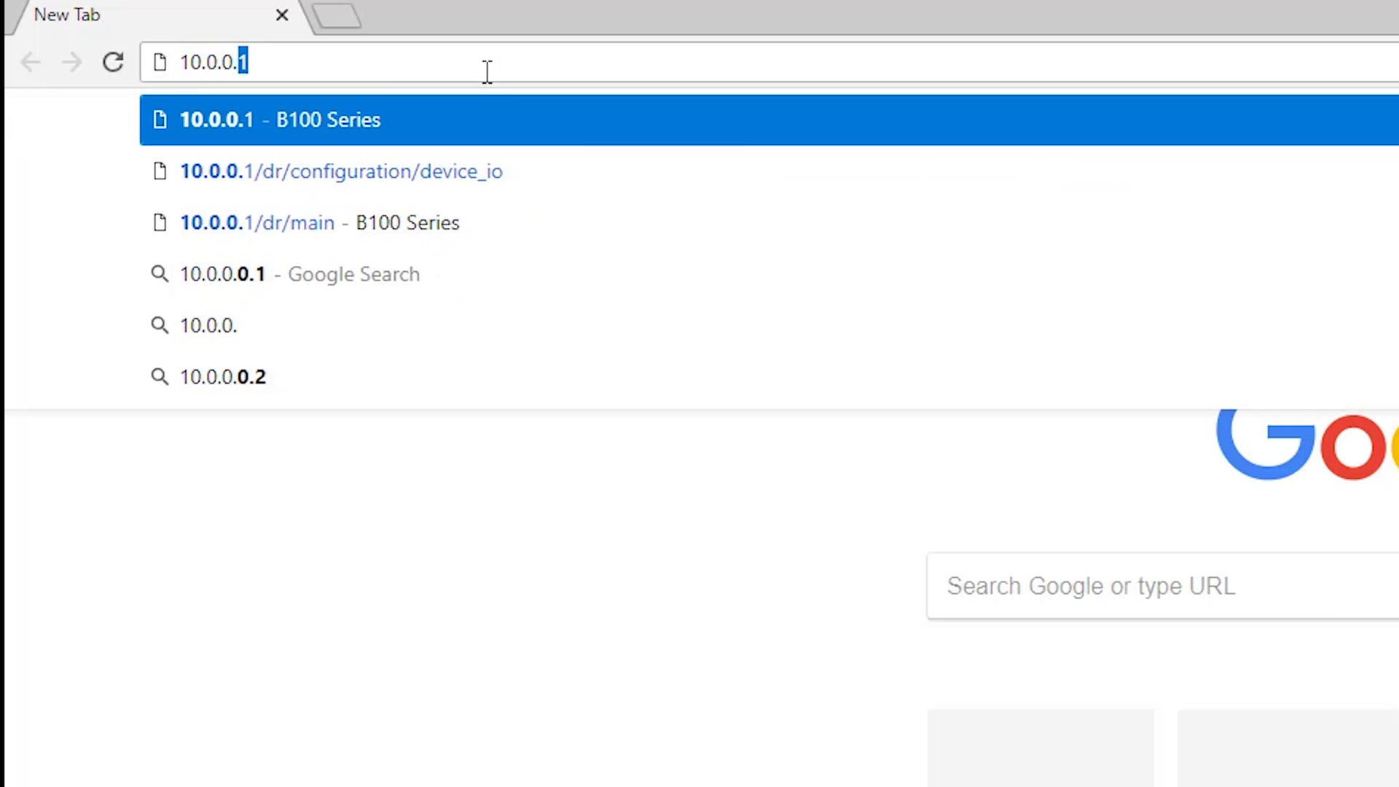
pyautogui.write('1')
pyautogui.press('Return')
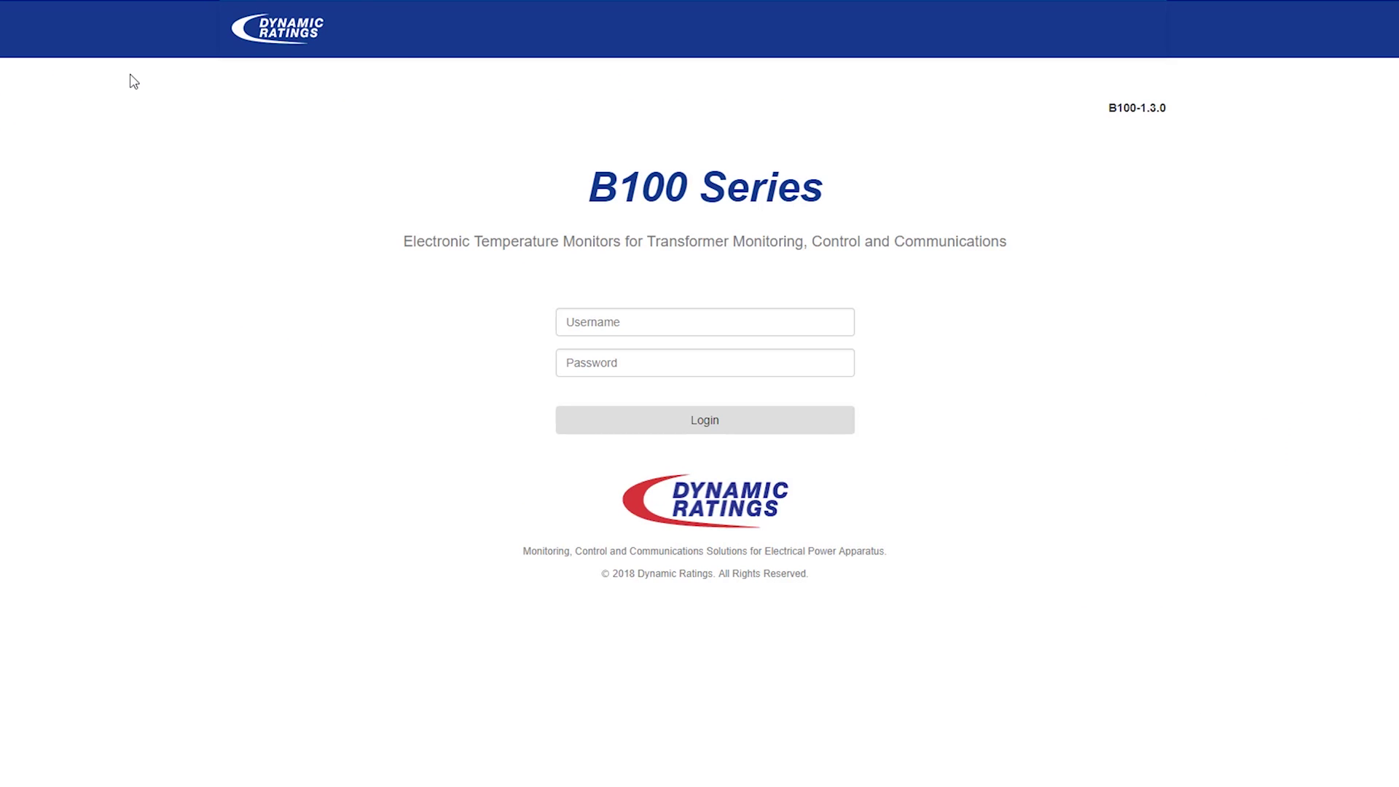
pyautogui.click(703, 317)
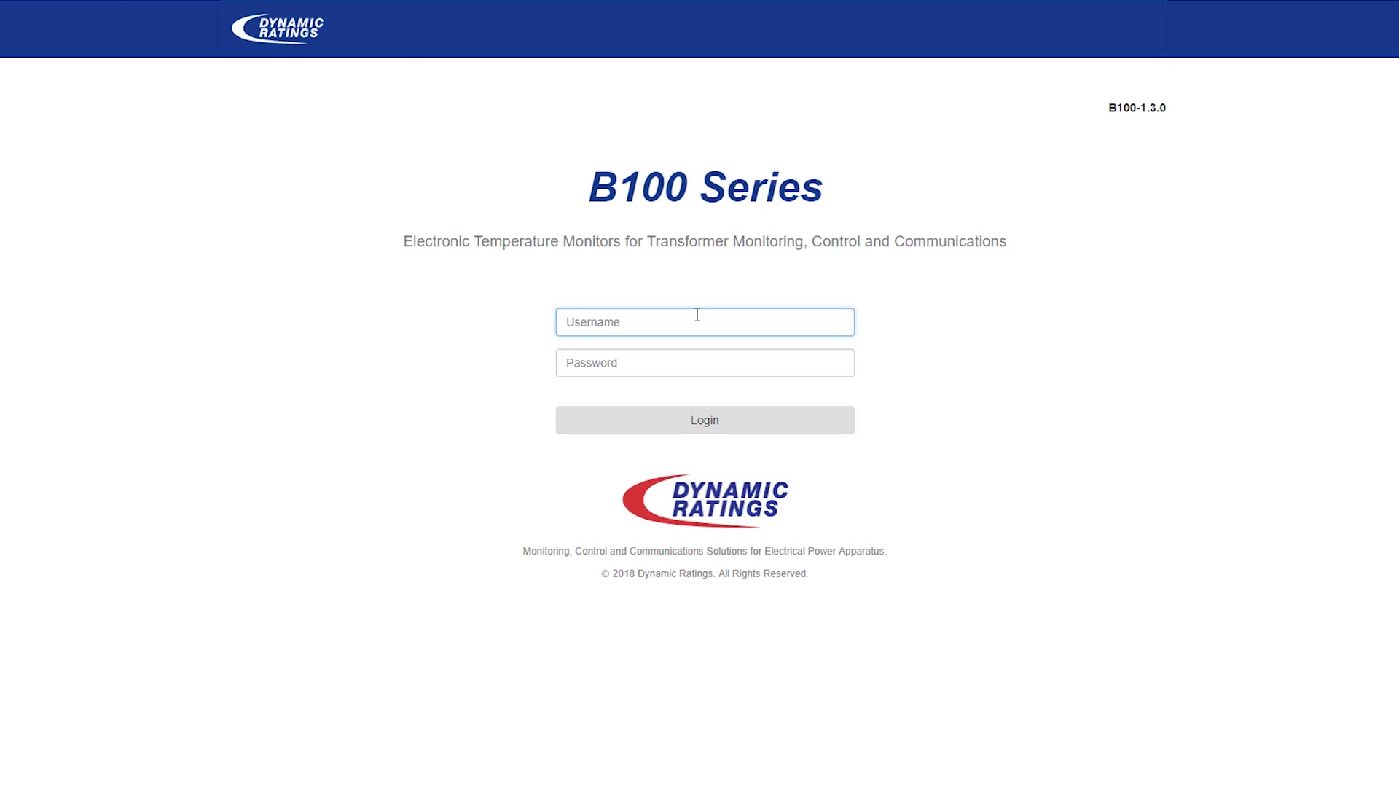
pyautogui.write('sysadmin')
pyautogui.press('Tab')
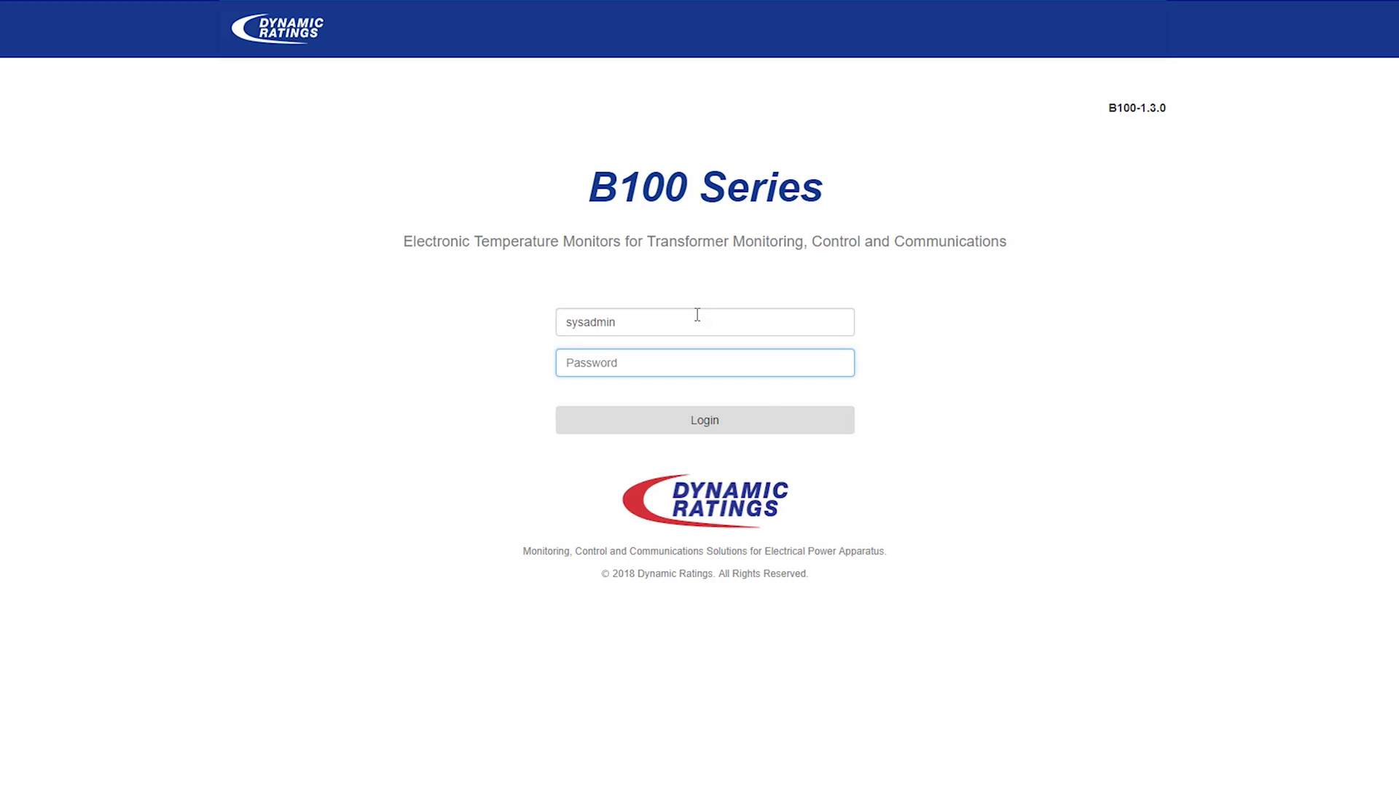
pyautogui.write('******')
pyautogui.press('Return')
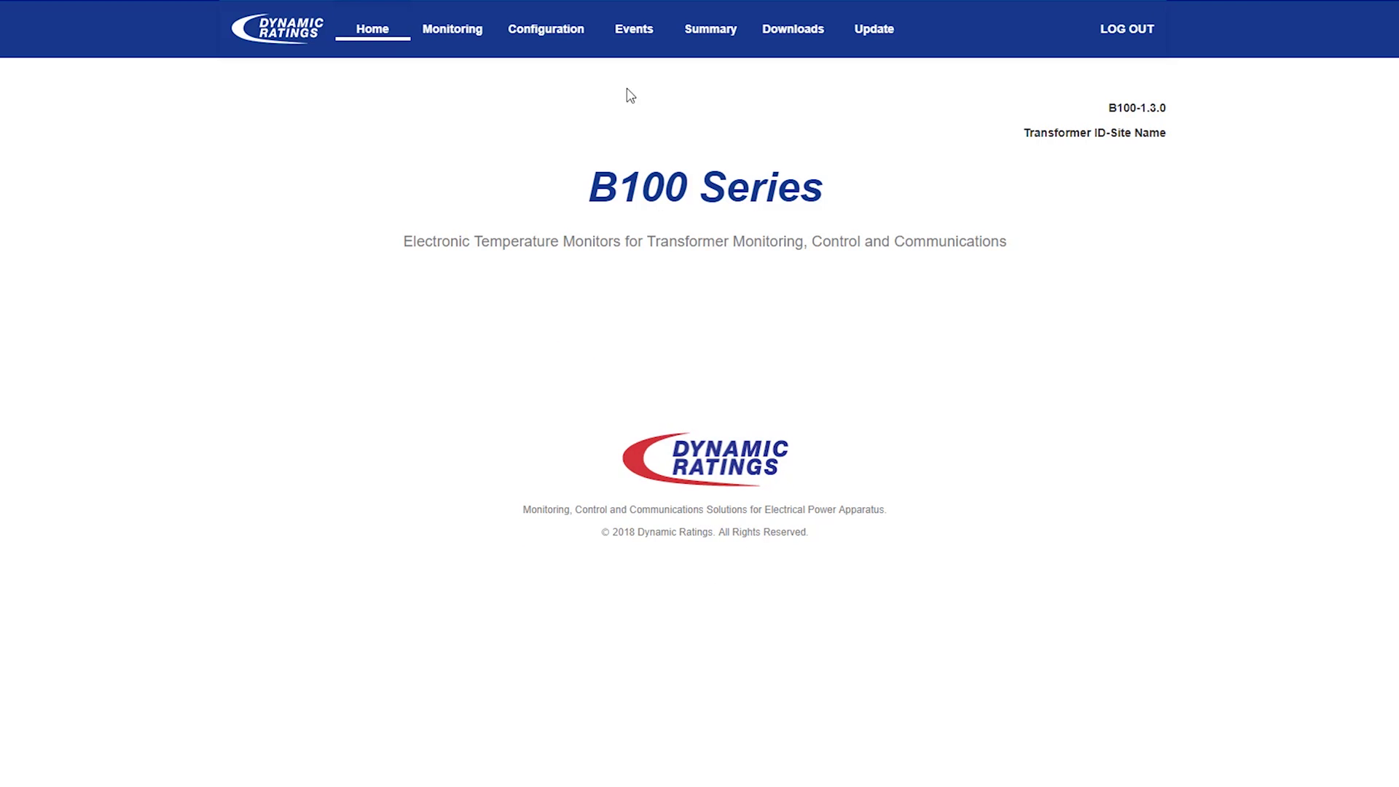
# - In Configuration, keep RTD 1 Alarm / Control 1 Enabled (Logged) with its 71 °C set point
pyautogui.click(569, 38)
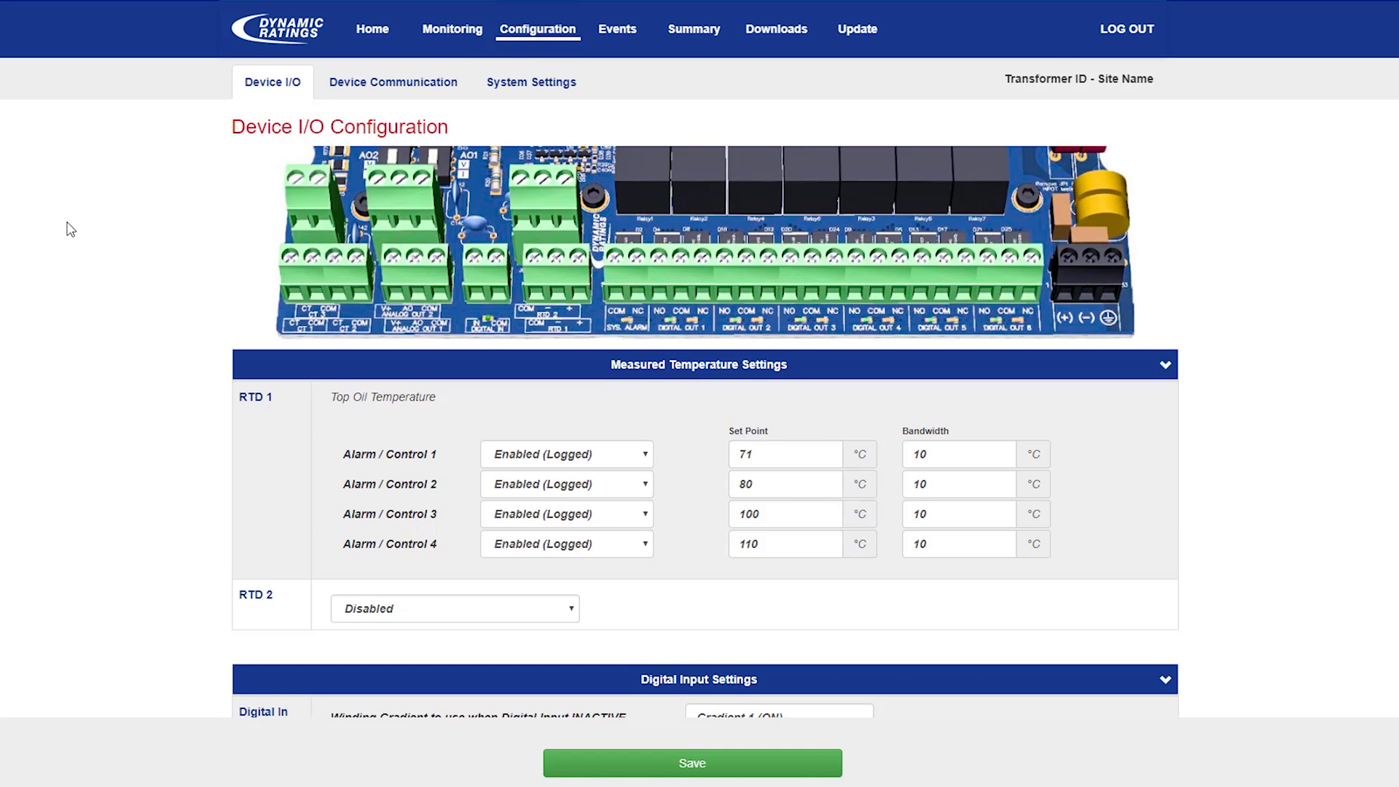
pyautogui.scroll(-1, 67, 227)
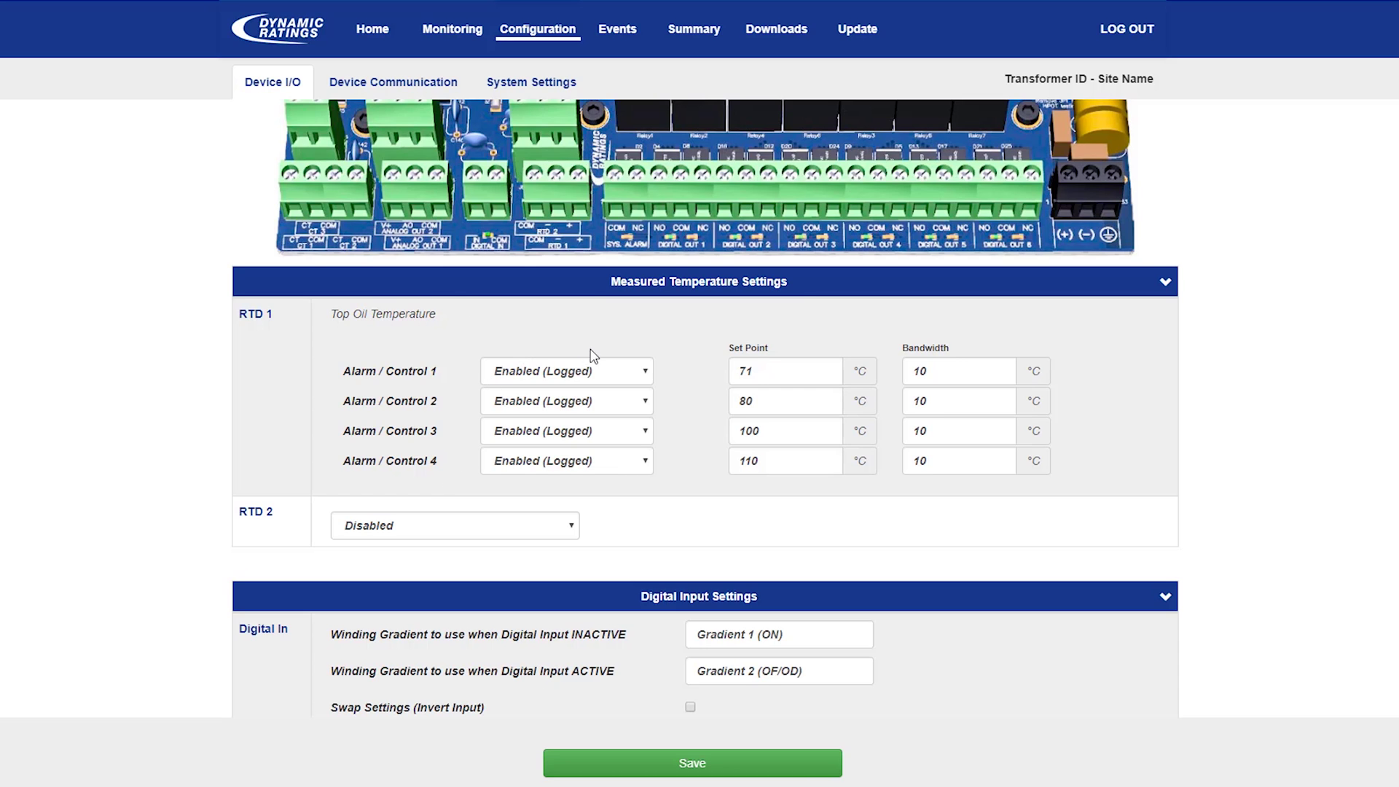
pyautogui.click(597, 373)
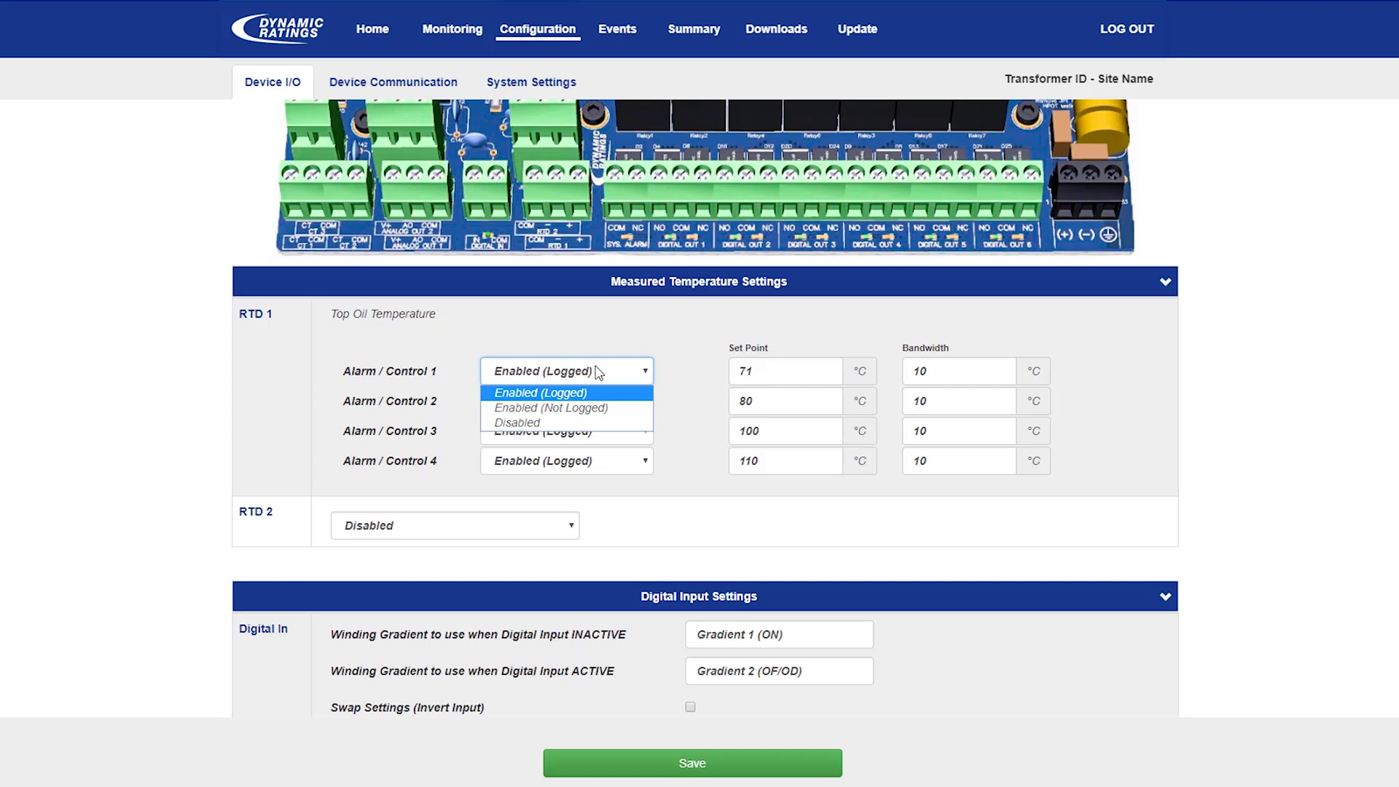
pyautogui.click(623, 397)
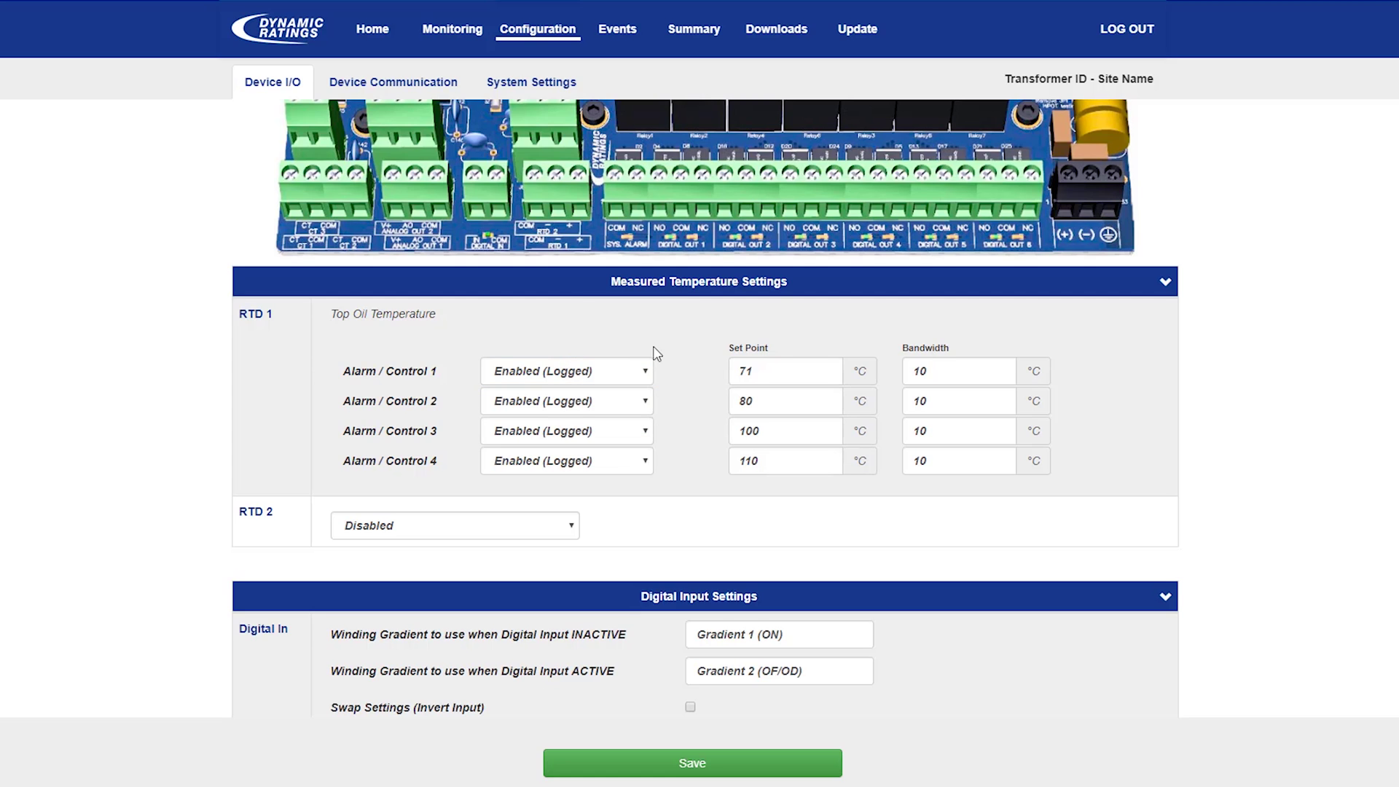
pyautogui.click(766, 366)
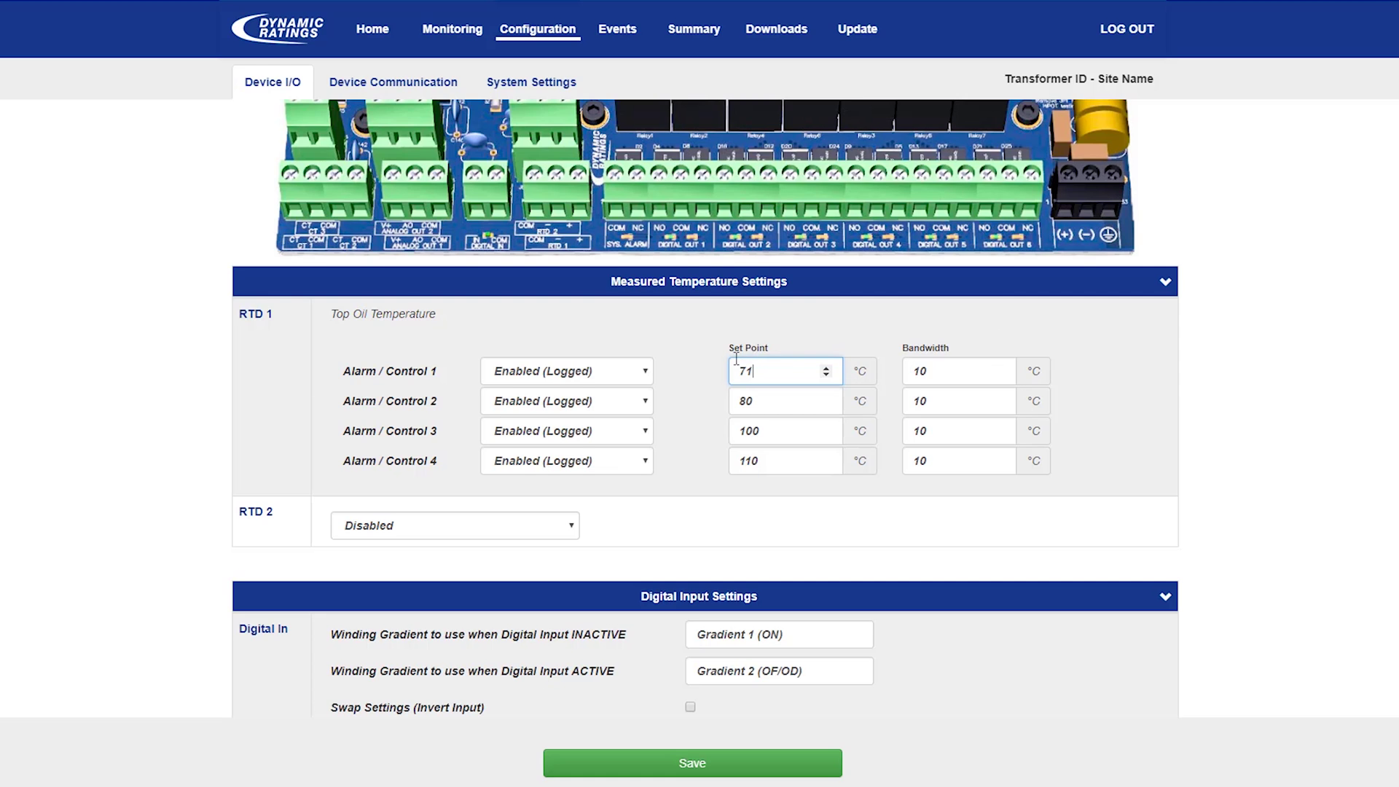
pyautogui.click(695, 362)
# - Switch RTD 2 from Ambient Temperature to LTC Tank Temperature and review its alarm and LTC Differential settings
pyautogui.scroll(-1, 682, 412)
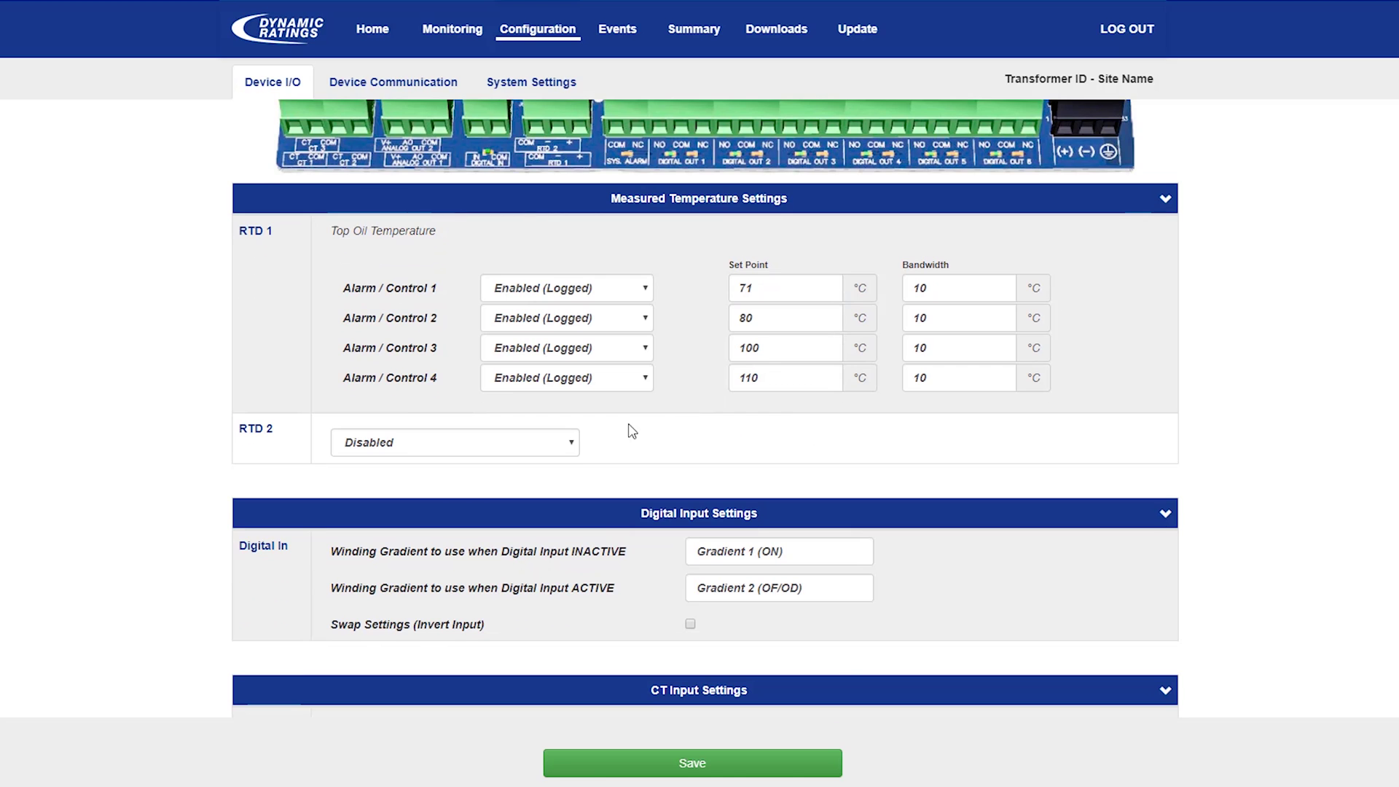
pyautogui.click(555, 449)
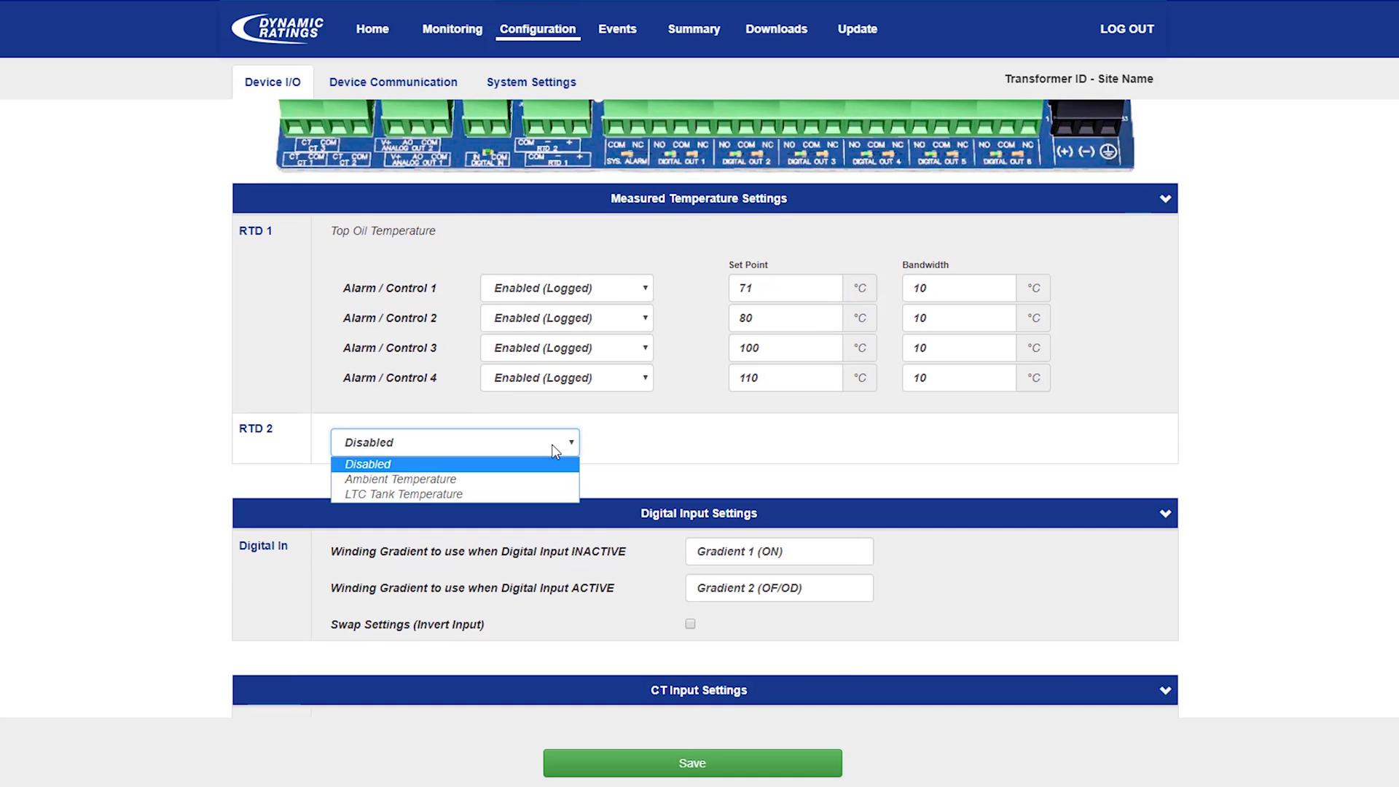
pyautogui.click(533, 479)
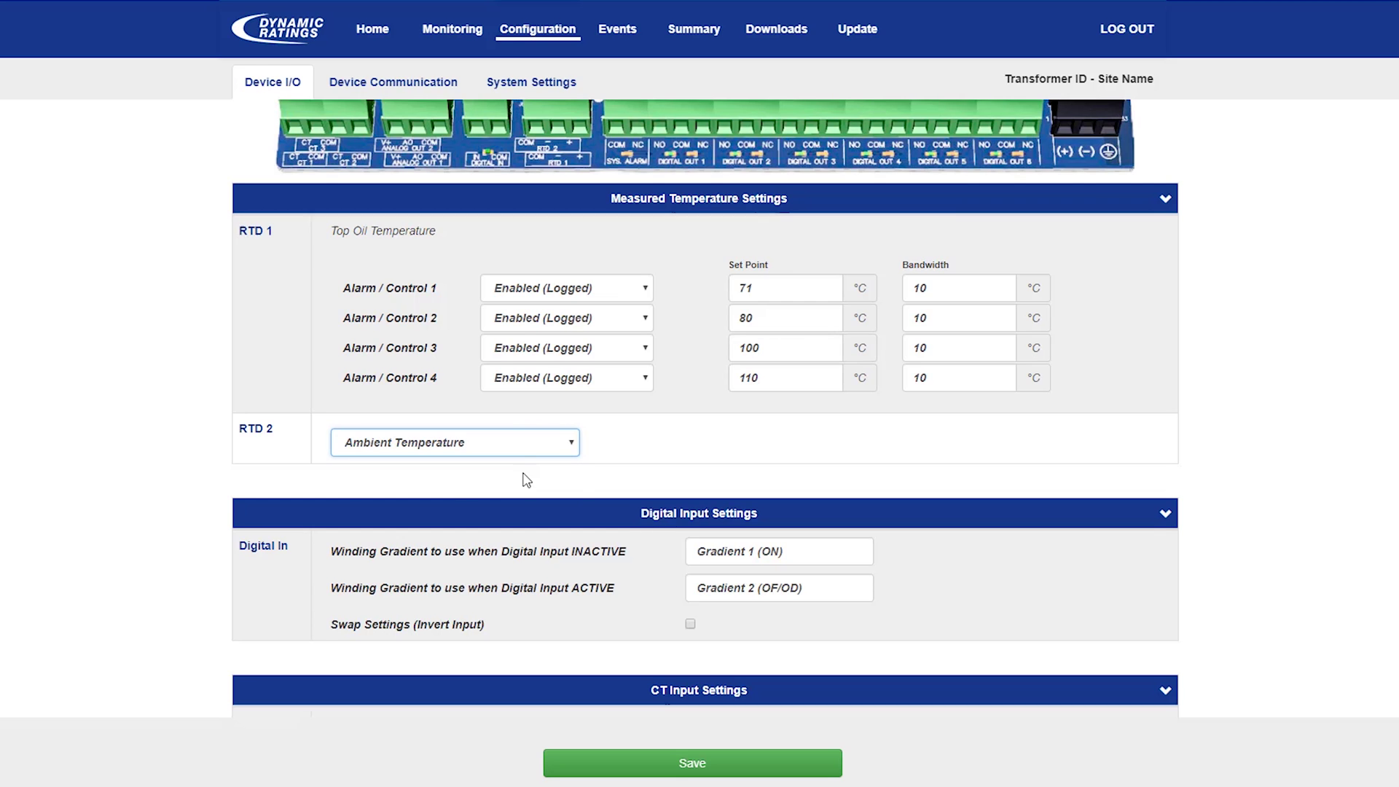
pyautogui.click(533, 449)
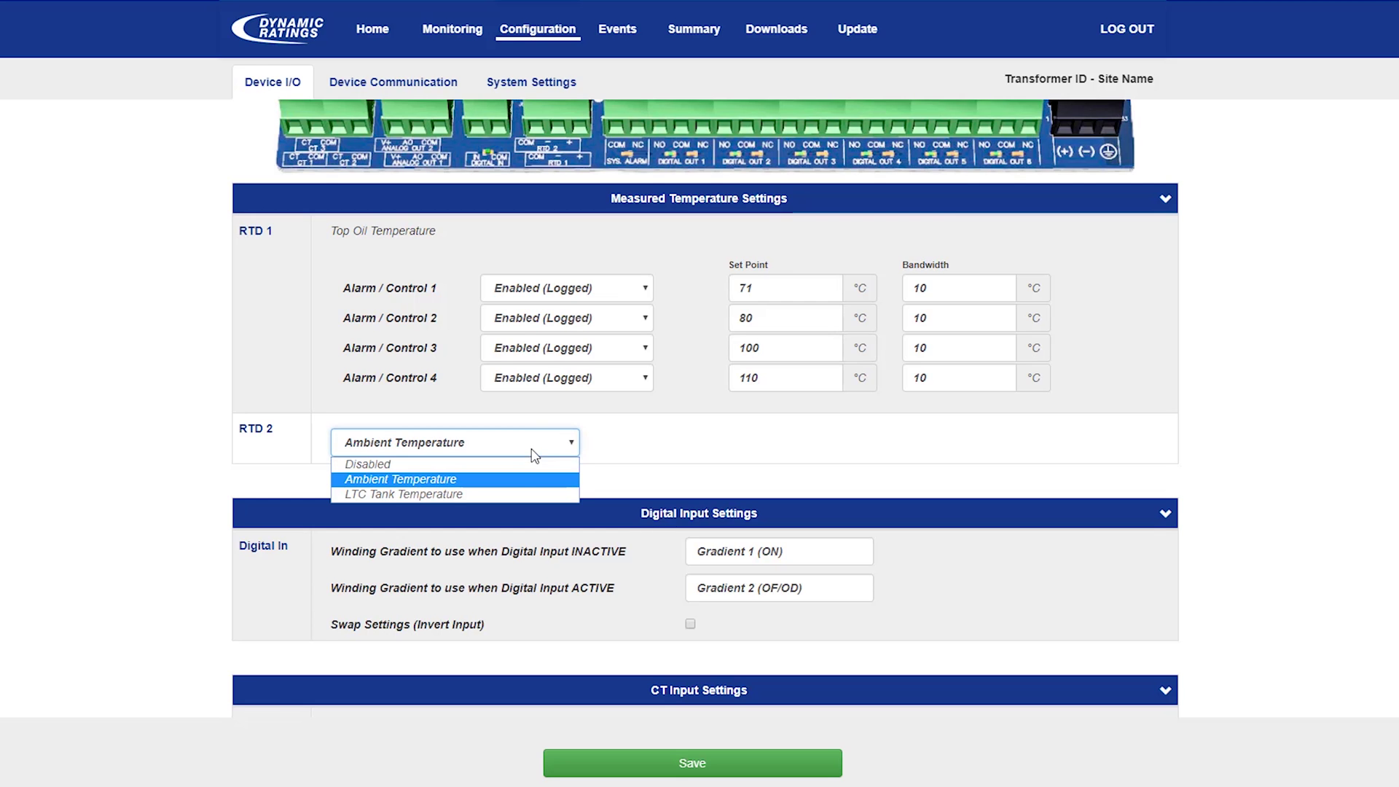
pyautogui.click(497, 494)
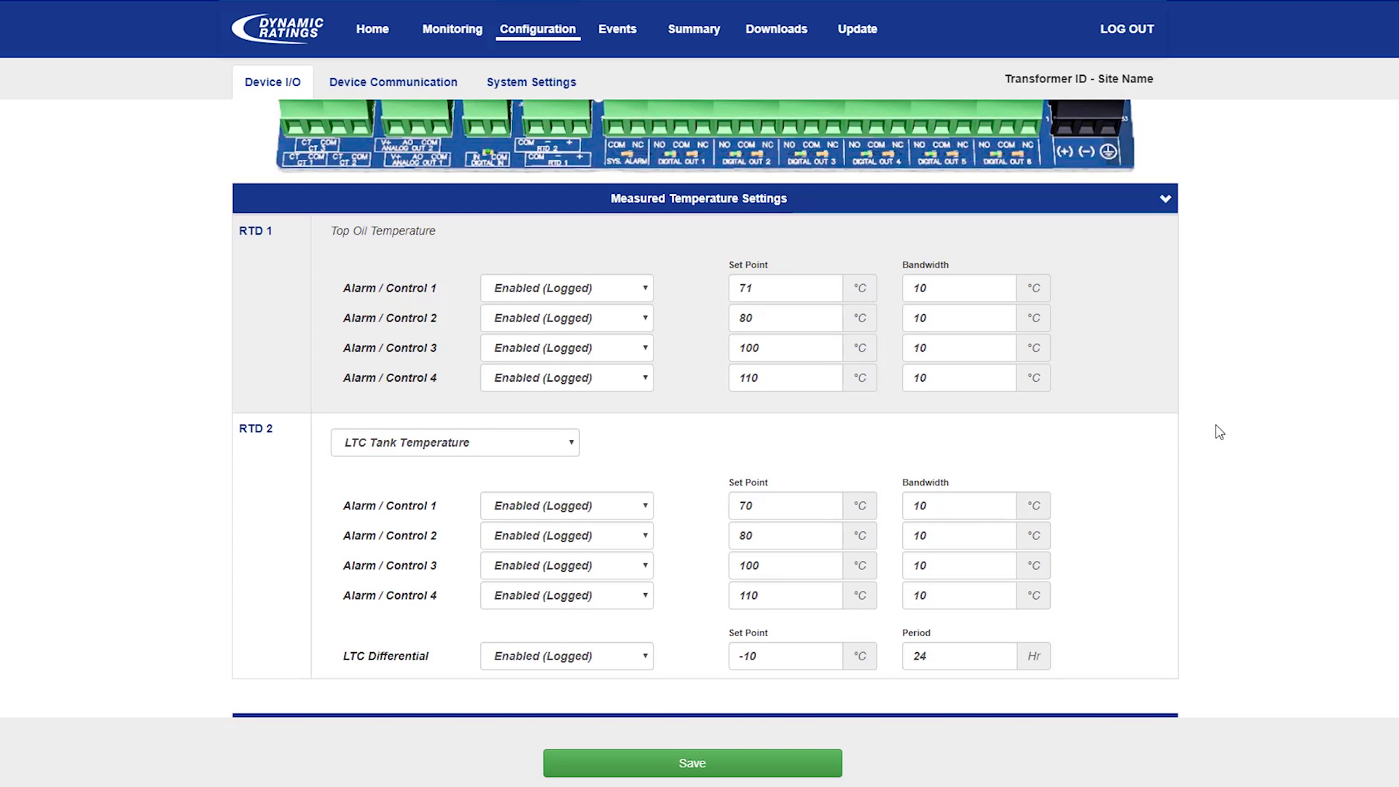
pyautogui.scroll(-1, 1214, 436)
pyautogui.scroll(-1, 1206, 440)
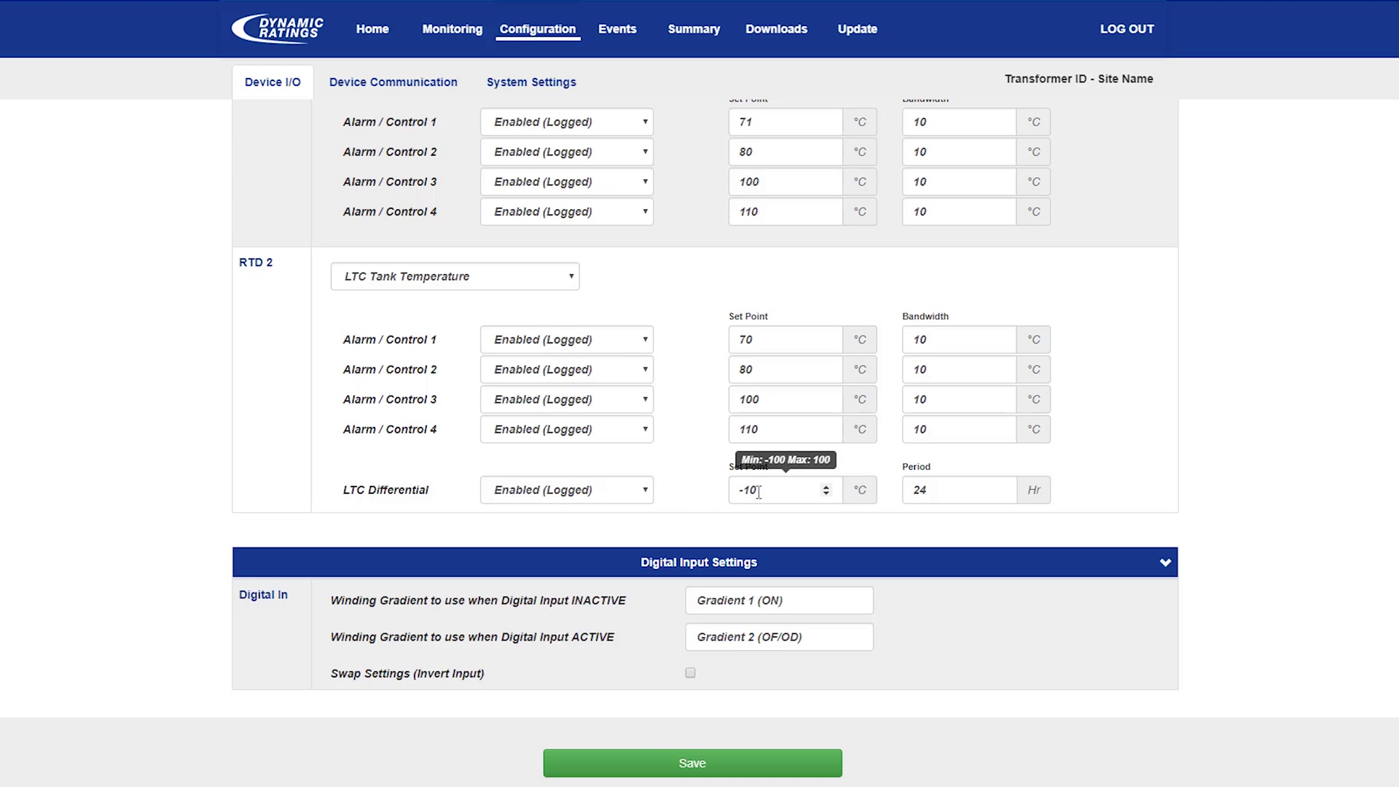
pyautogui.moveTo(779, 491)
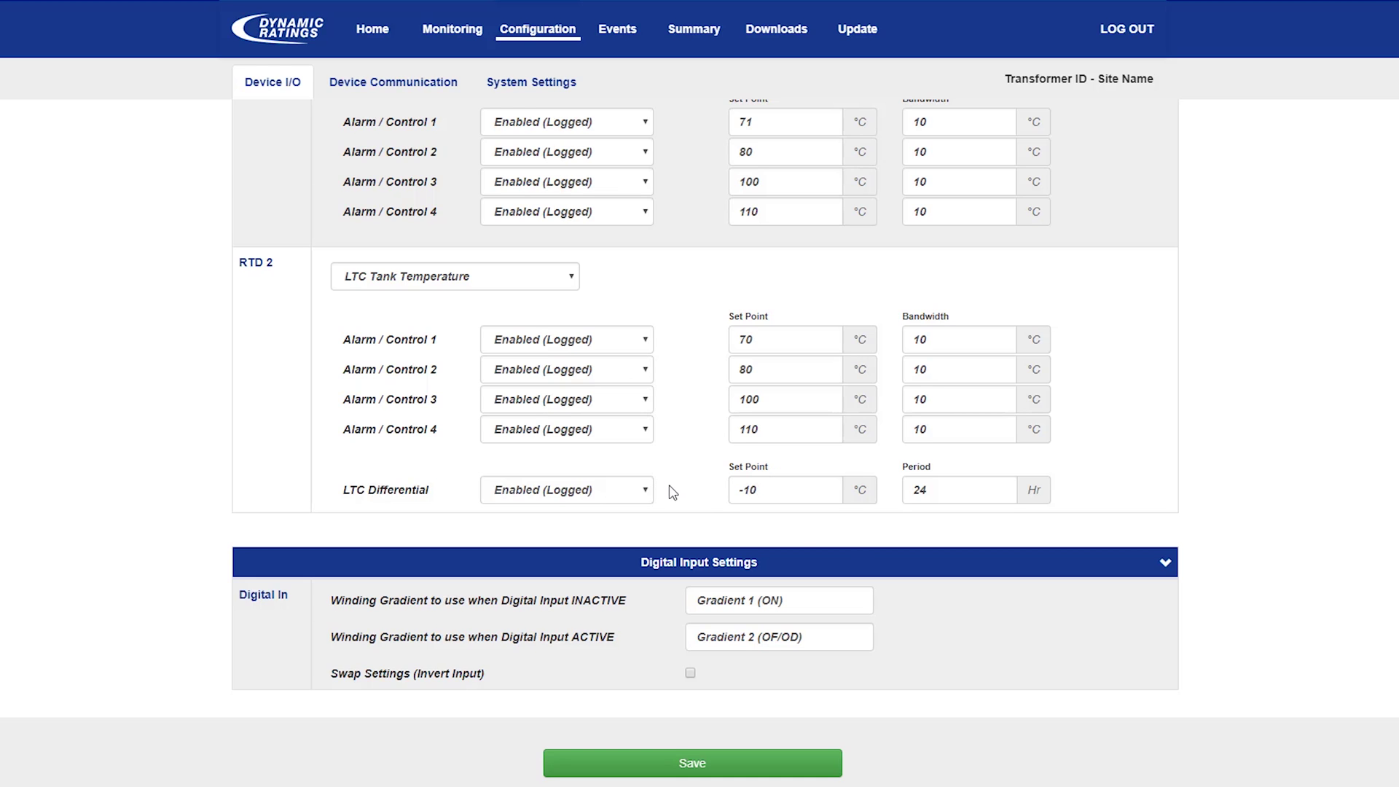
pyautogui.moveTo(953, 488)
pyautogui.scroll(-3, 1210, 468)
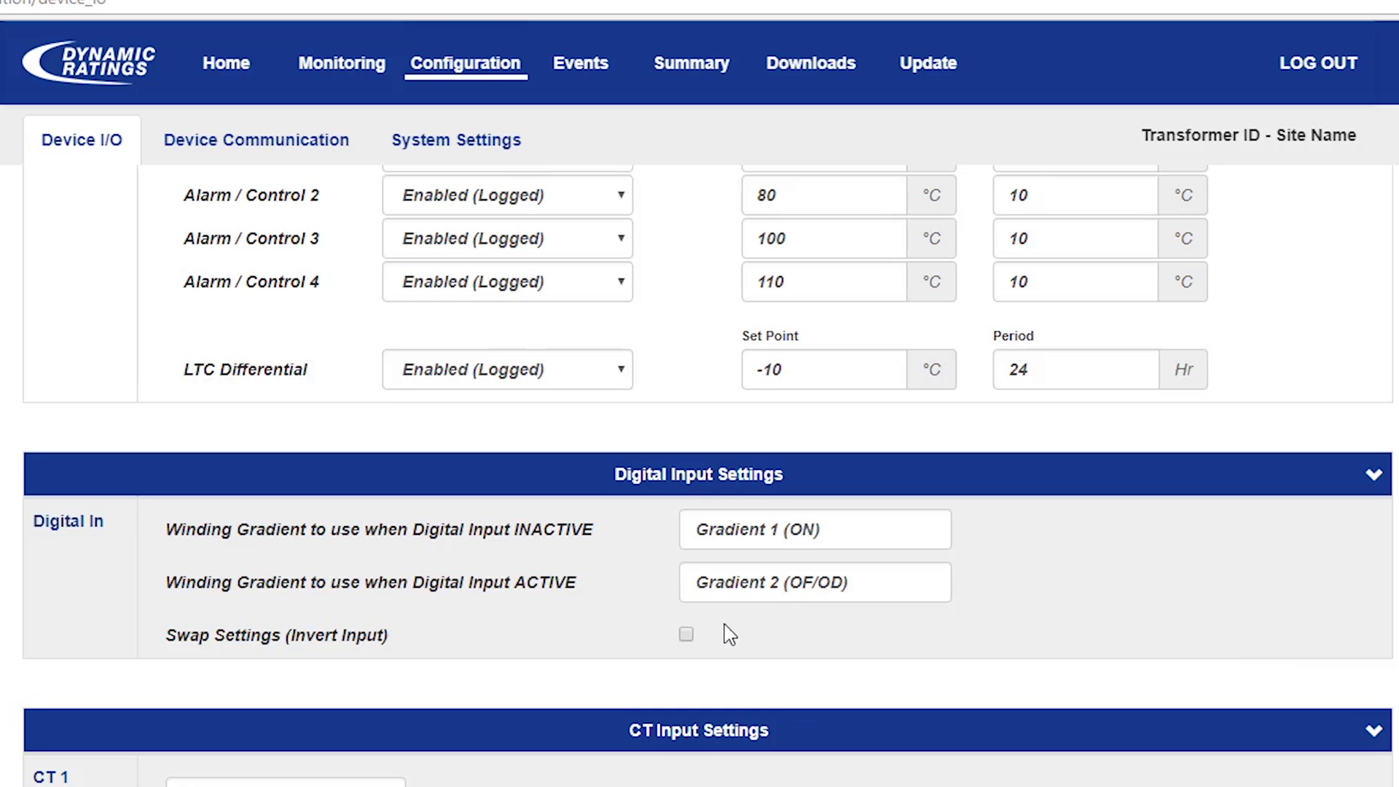
pyautogui.click(686, 635)
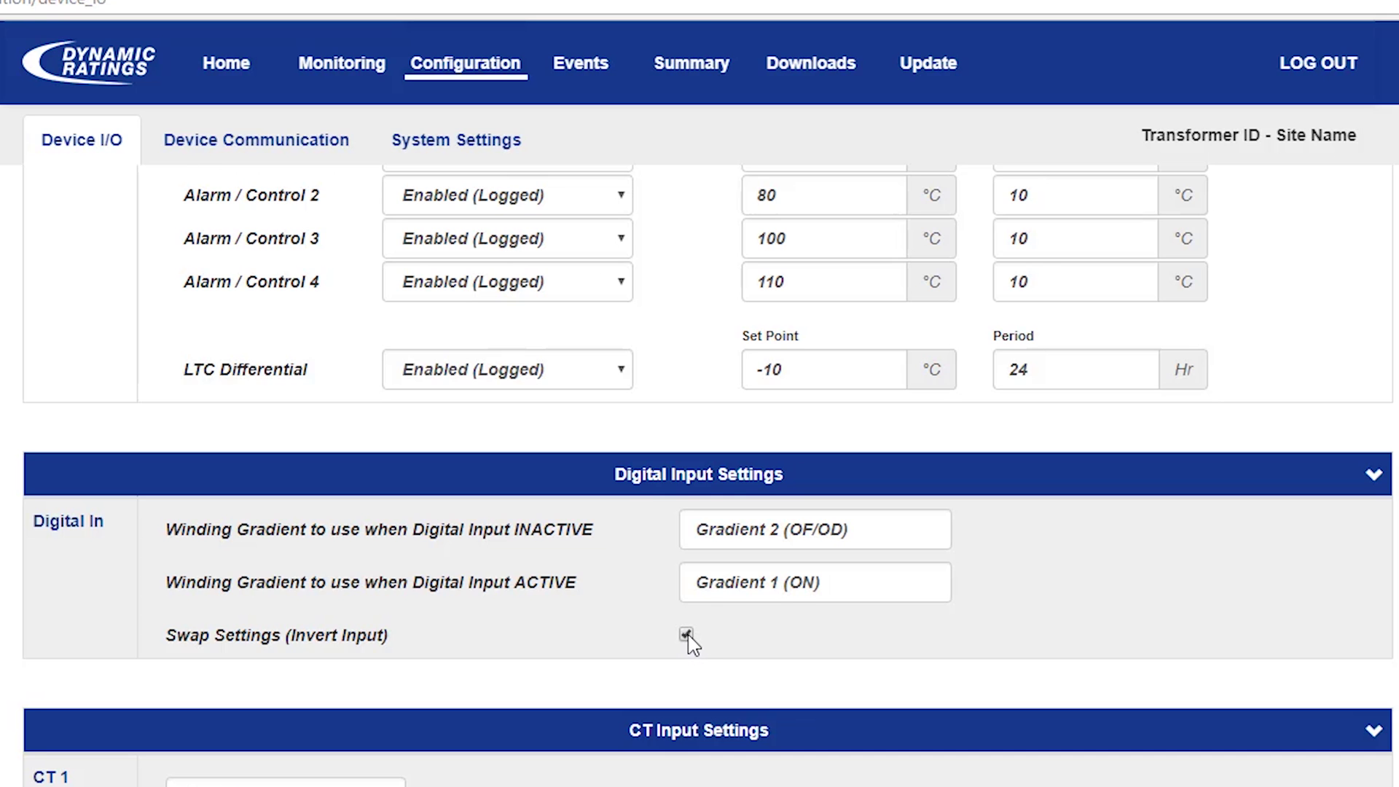
pyautogui.click(687, 637)
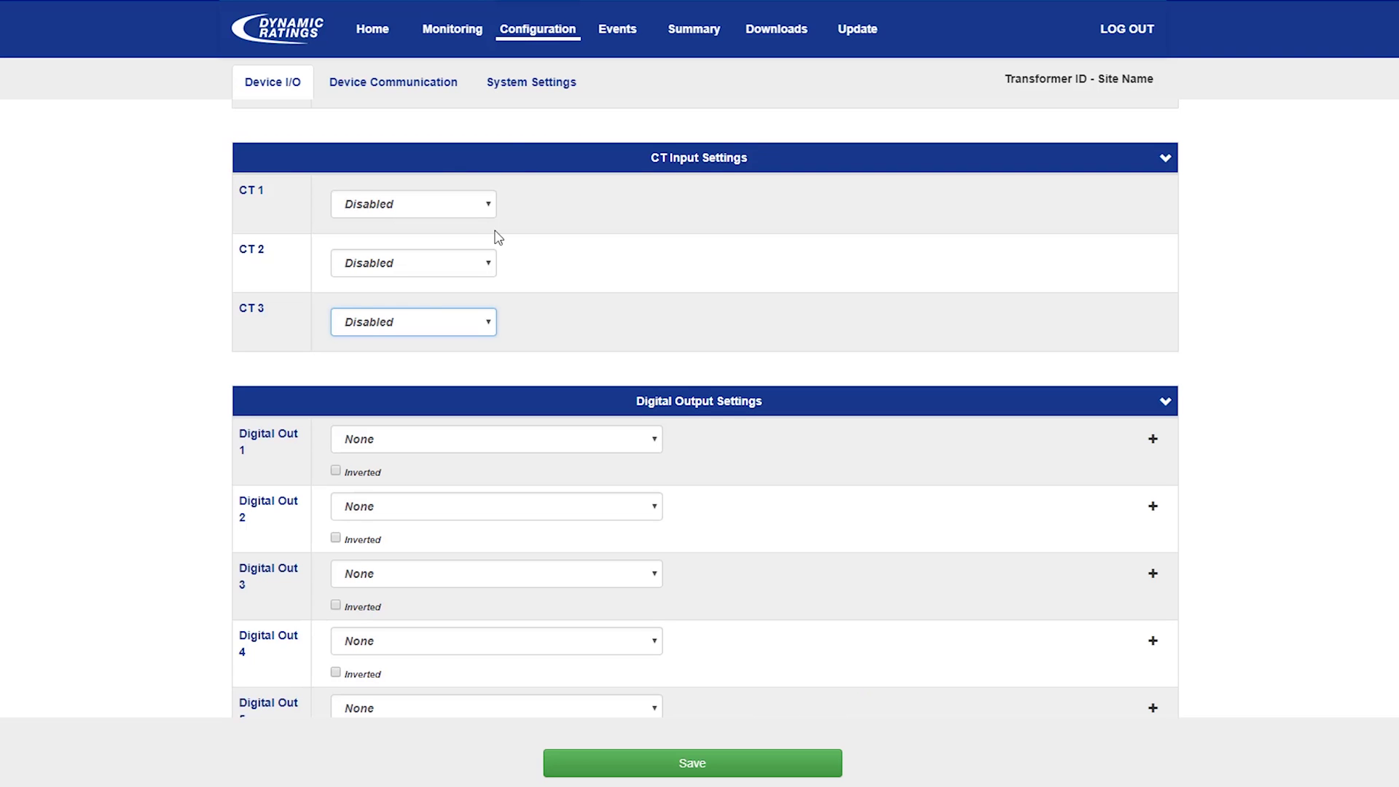
# - Enable CT 1, revealing 100 A rated current, 100/5 bushing CT turns and 1.3 hot spot factor
pyautogui.click(554, 211)
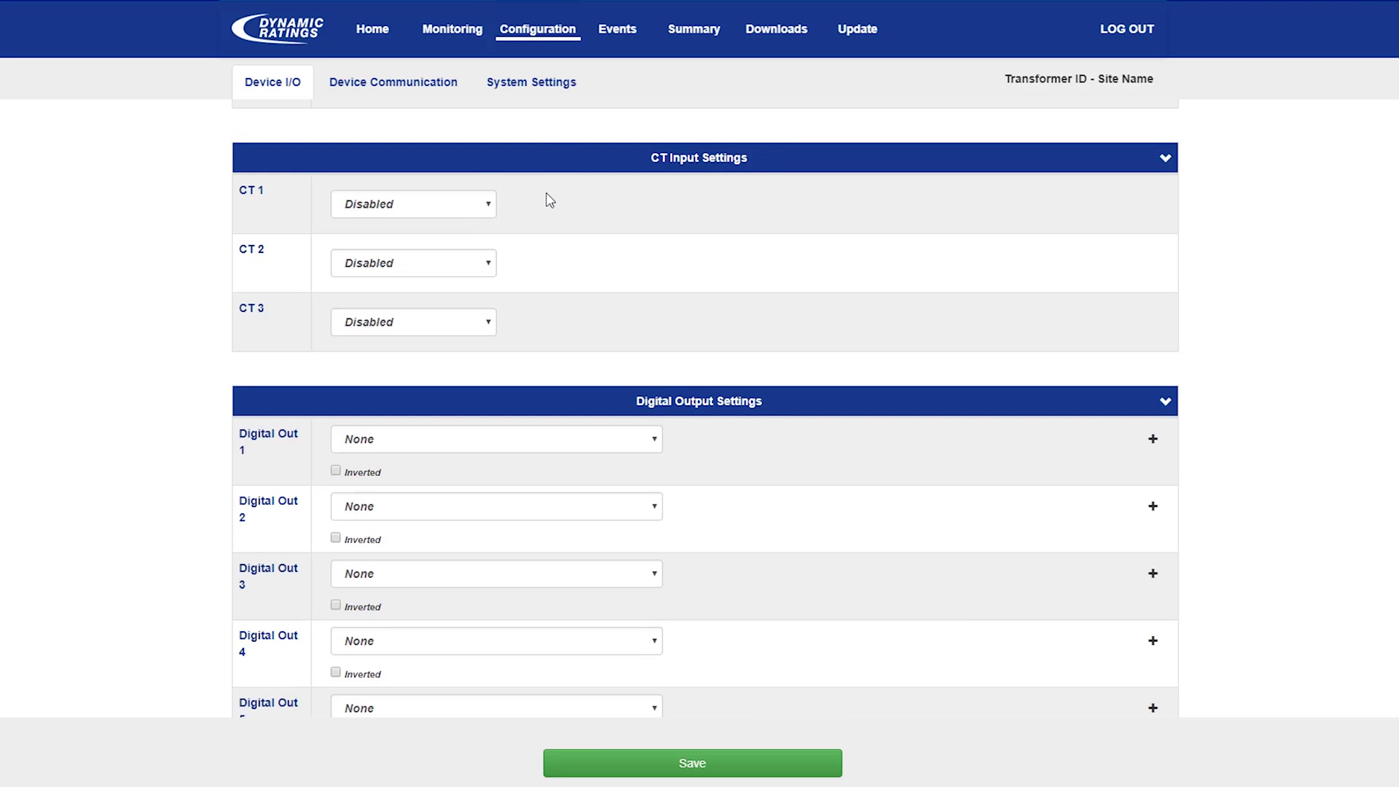
pyautogui.click(465, 210)
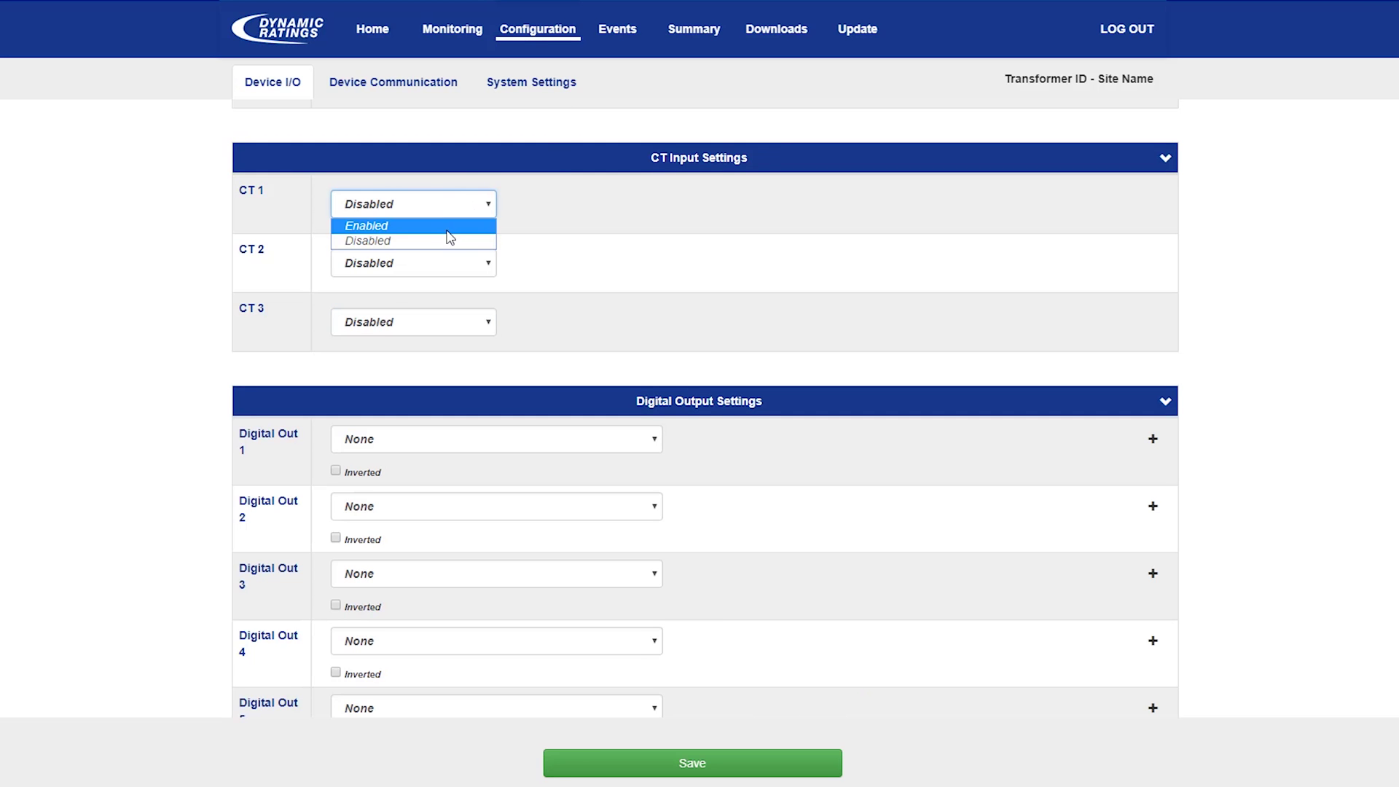
pyautogui.click(437, 226)
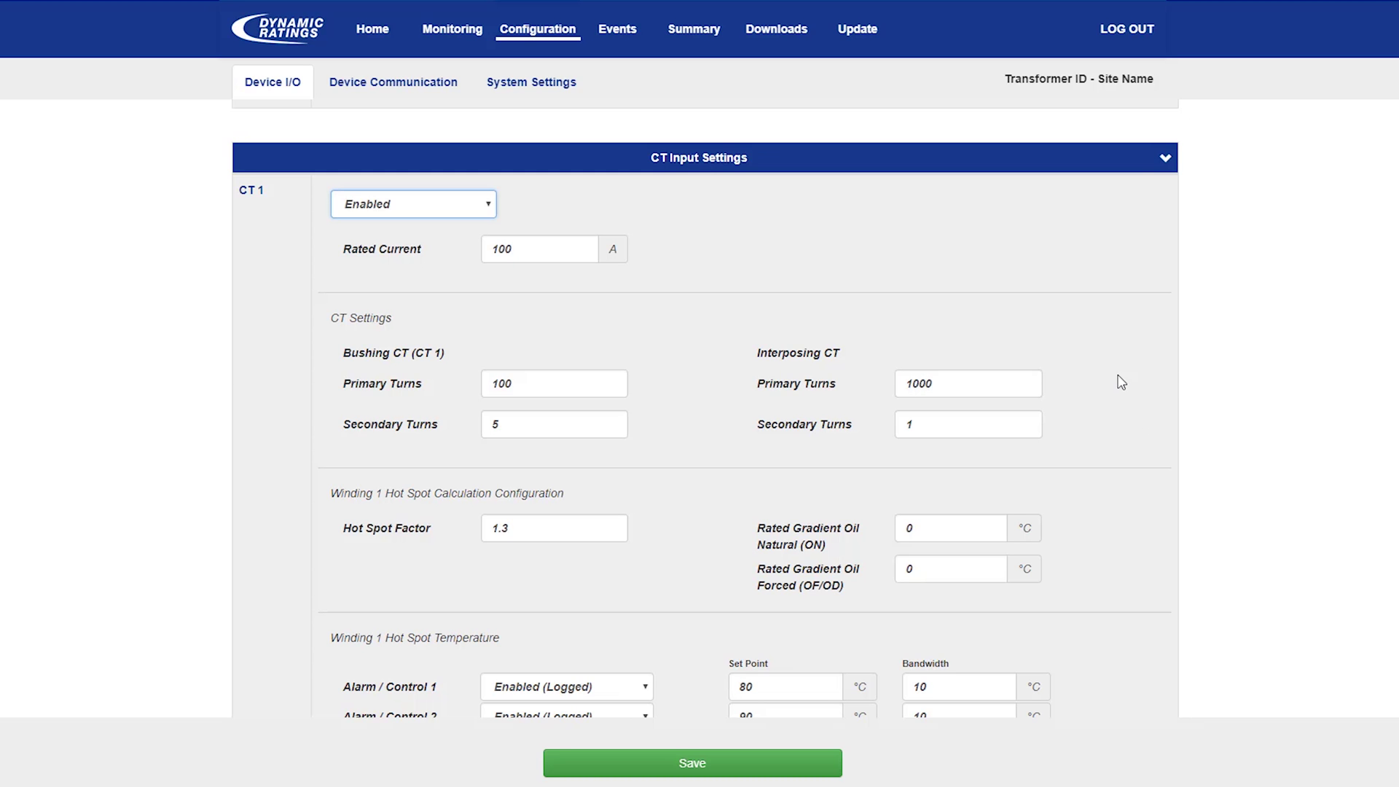
pyautogui.scroll(-1, 1180, 408)
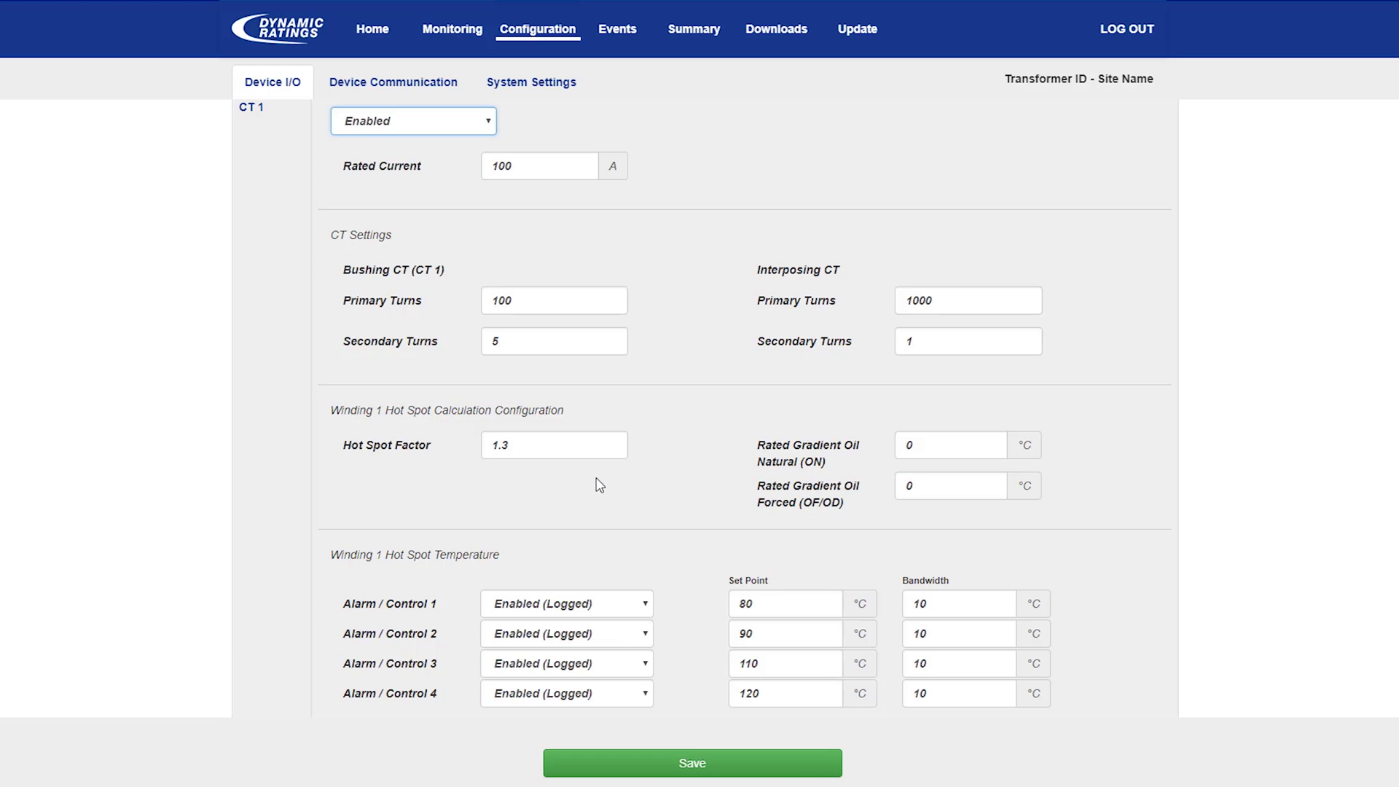
pyautogui.moveTo(530, 448)
pyautogui.moveTo(946, 443)
pyautogui.moveTo(619, 445)
pyautogui.scroll(-1, 749, 441)
pyautogui.scroll(-1, 749, 441)
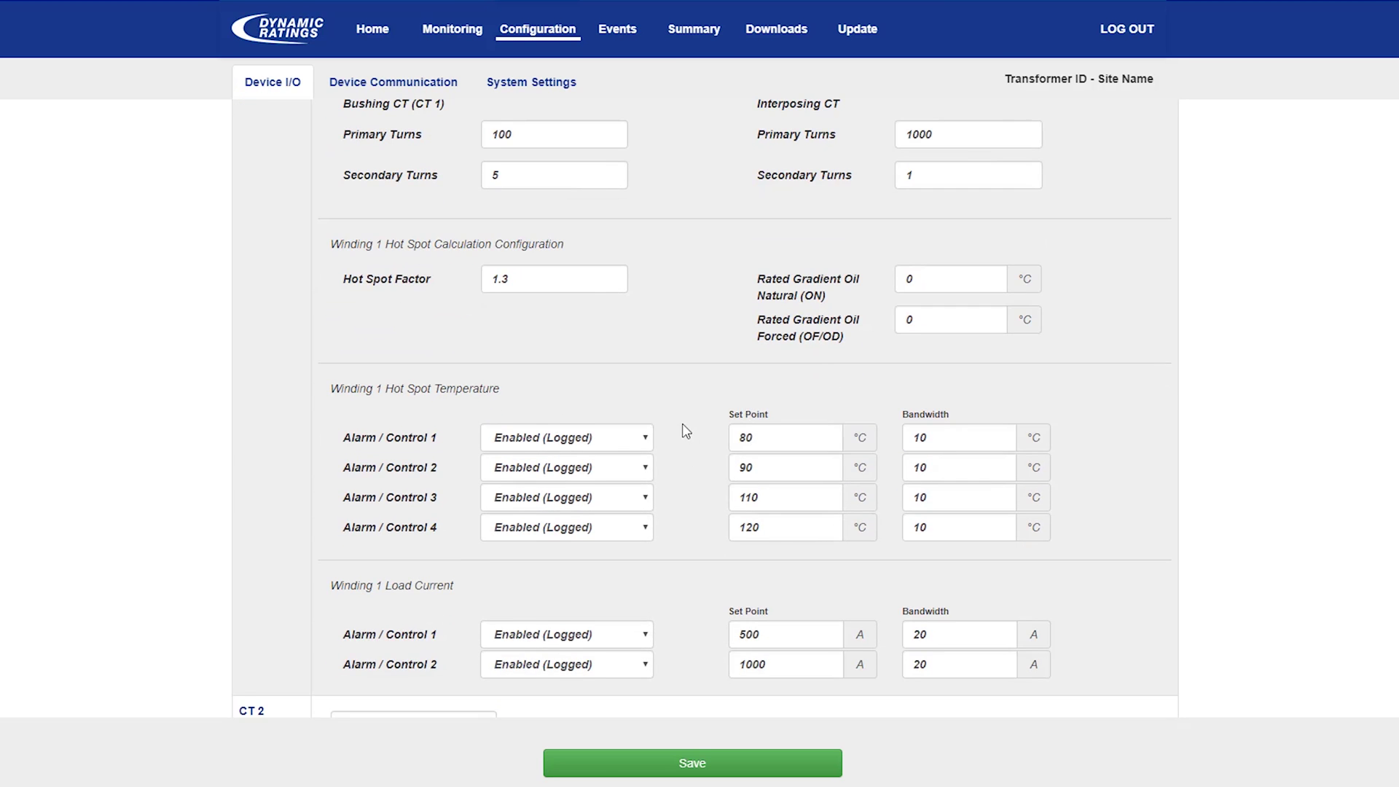
pyautogui.scroll(-2, 685, 437)
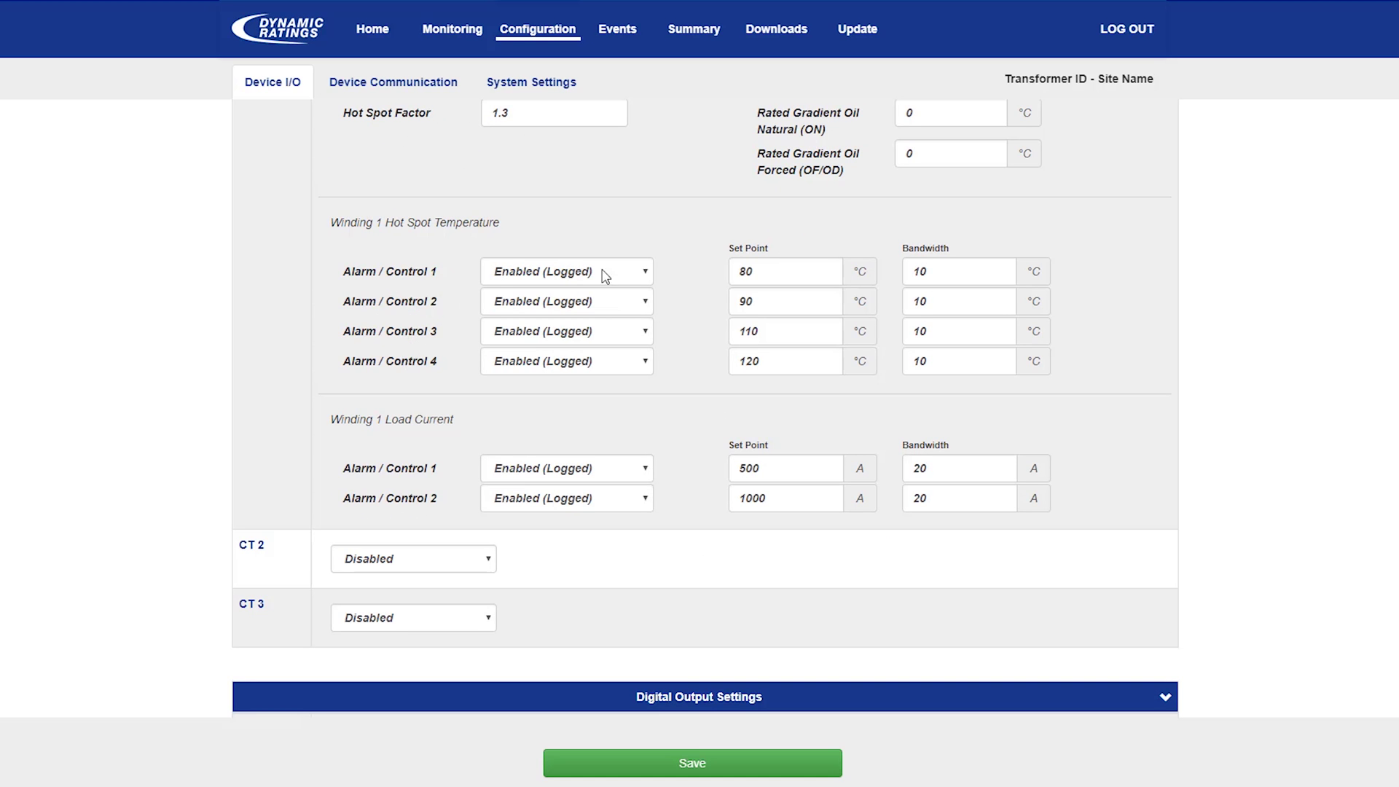
pyautogui.scroll(-1, 477, 372)
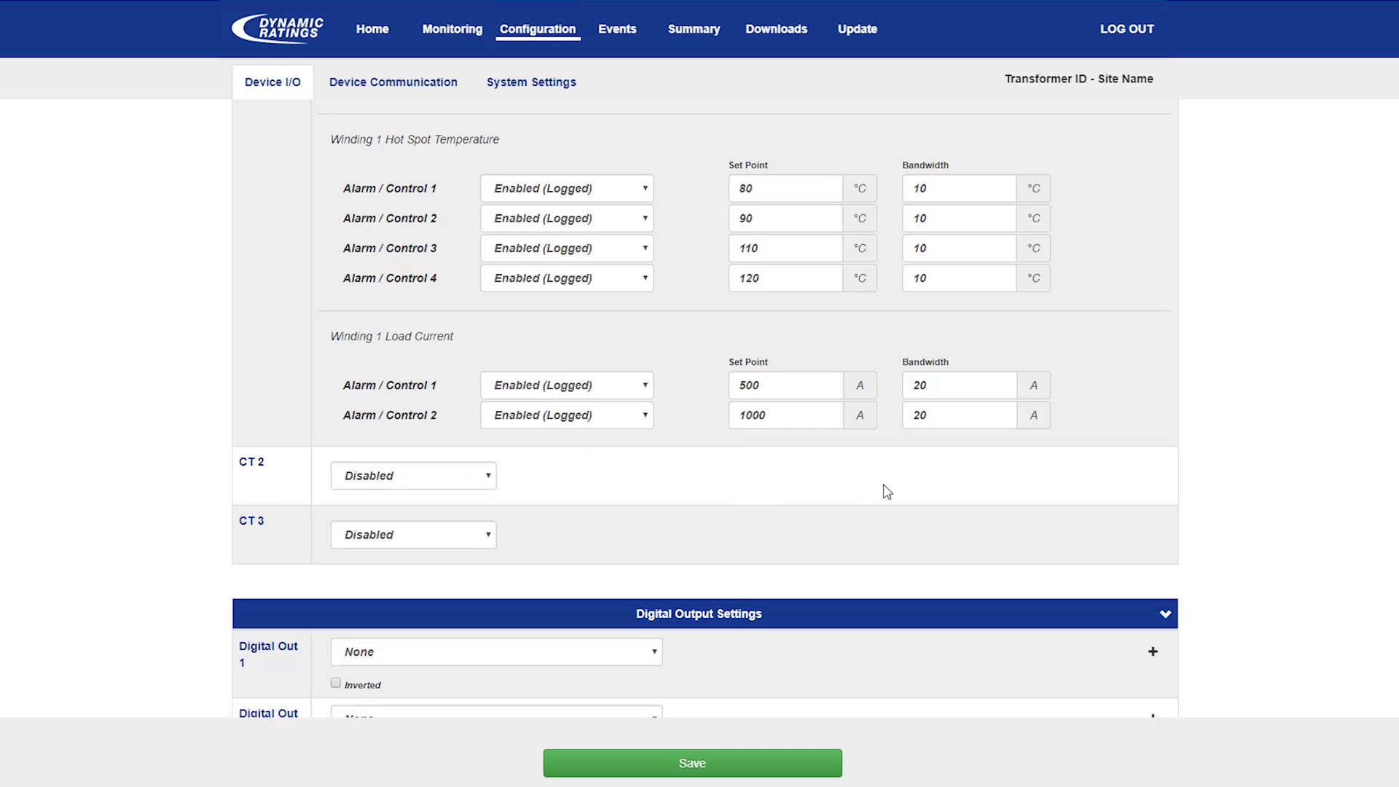
pyautogui.scroll(-5, 1045, 475)
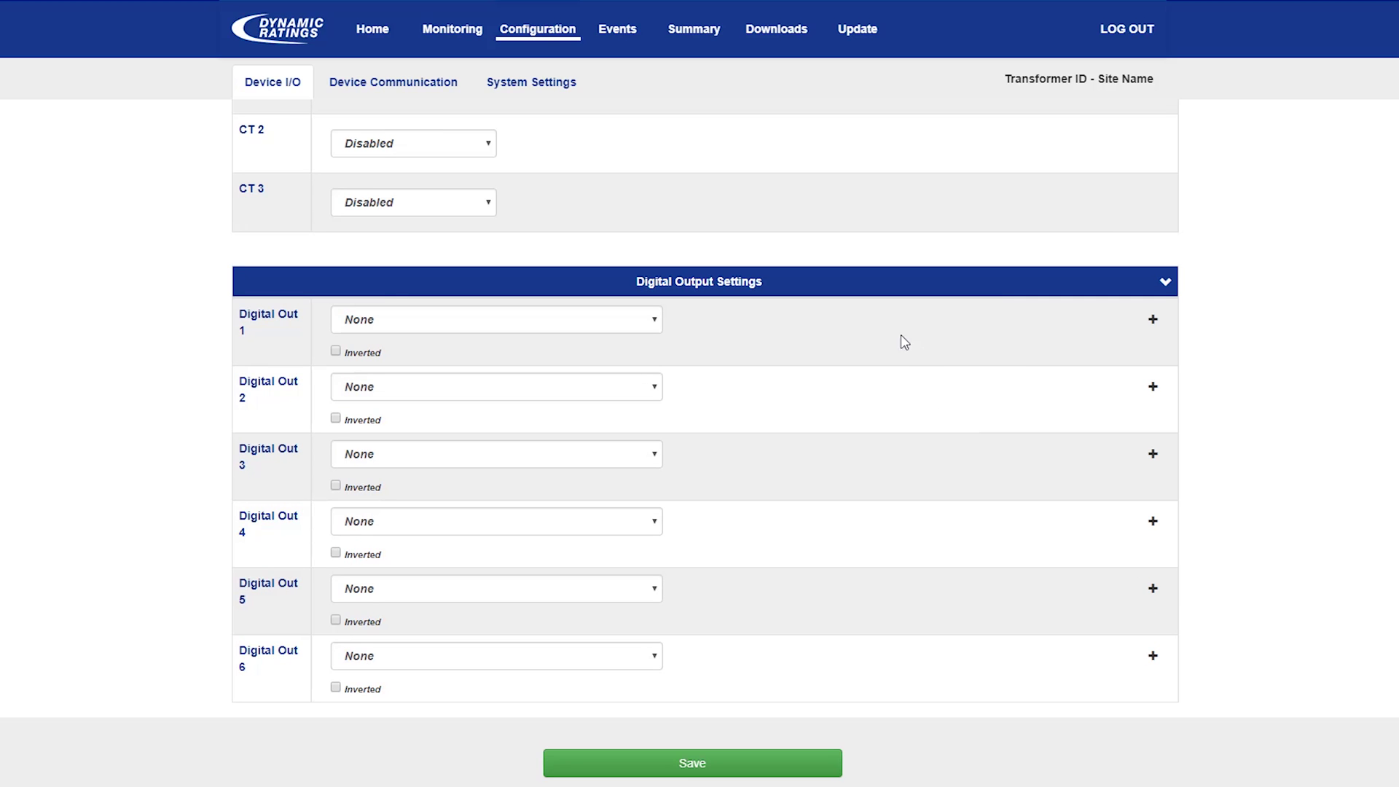
# - Assign Top Oil Temperature Alarm / Control 1 to Digital Out 1
pyautogui.click(634, 327)
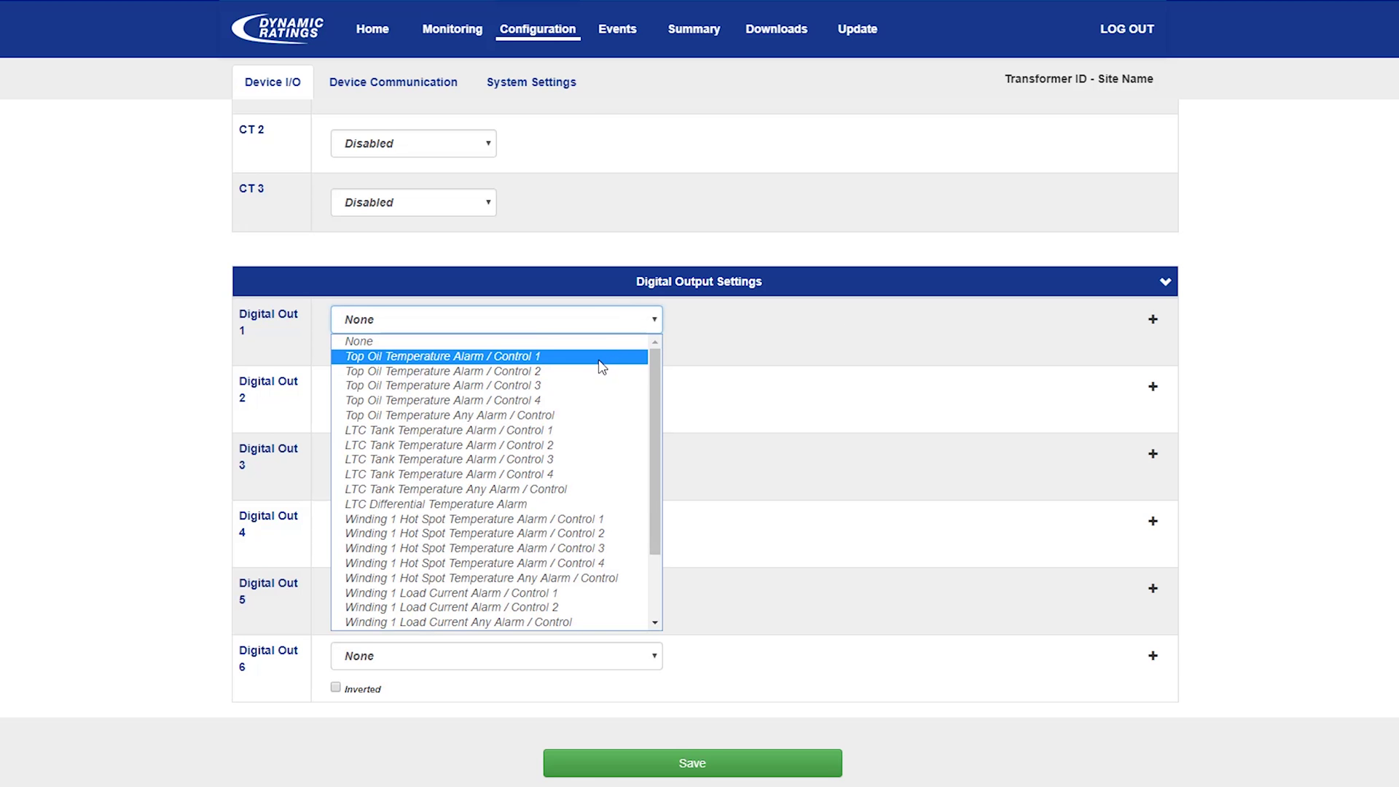
pyautogui.click(601, 362)
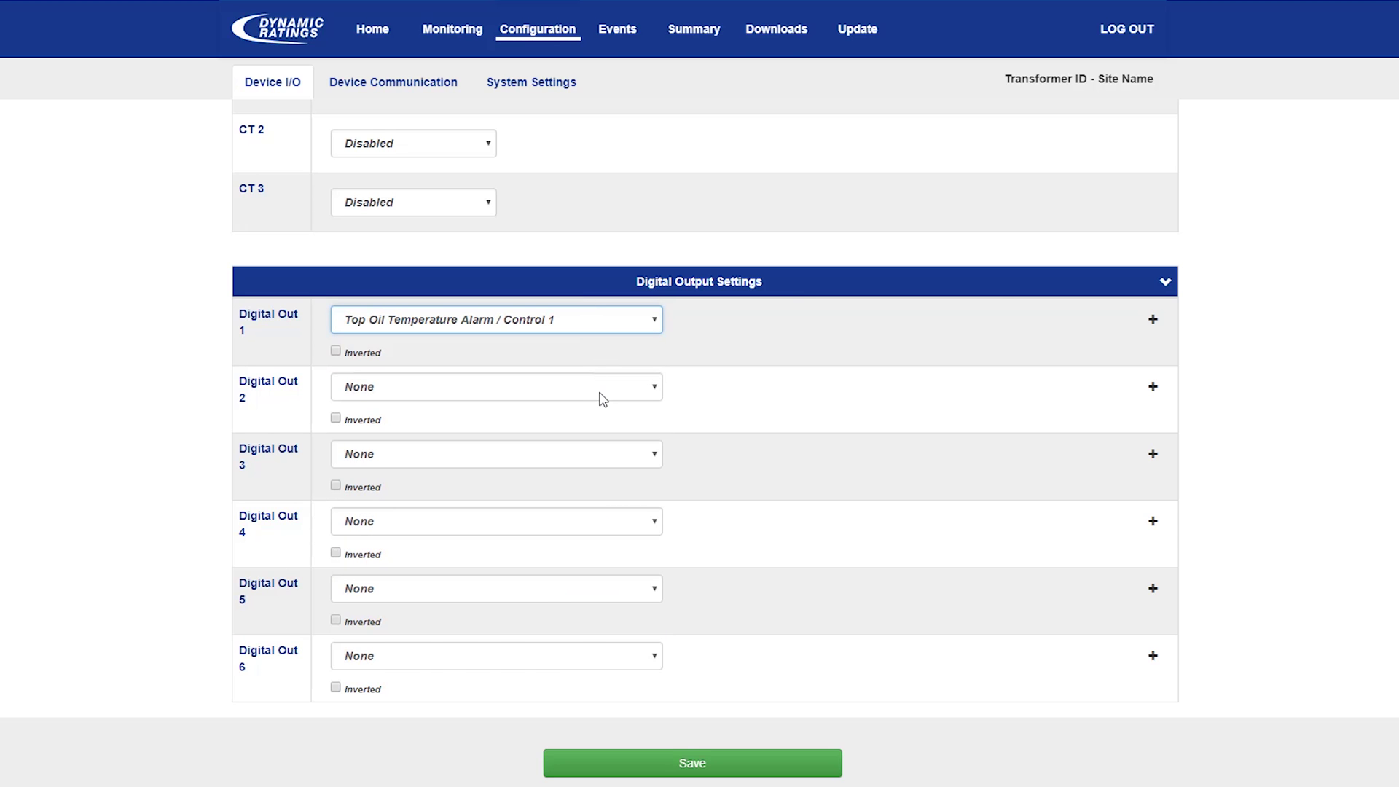
pyautogui.click(599, 390)
pyautogui.scroll(-2, 590, 526)
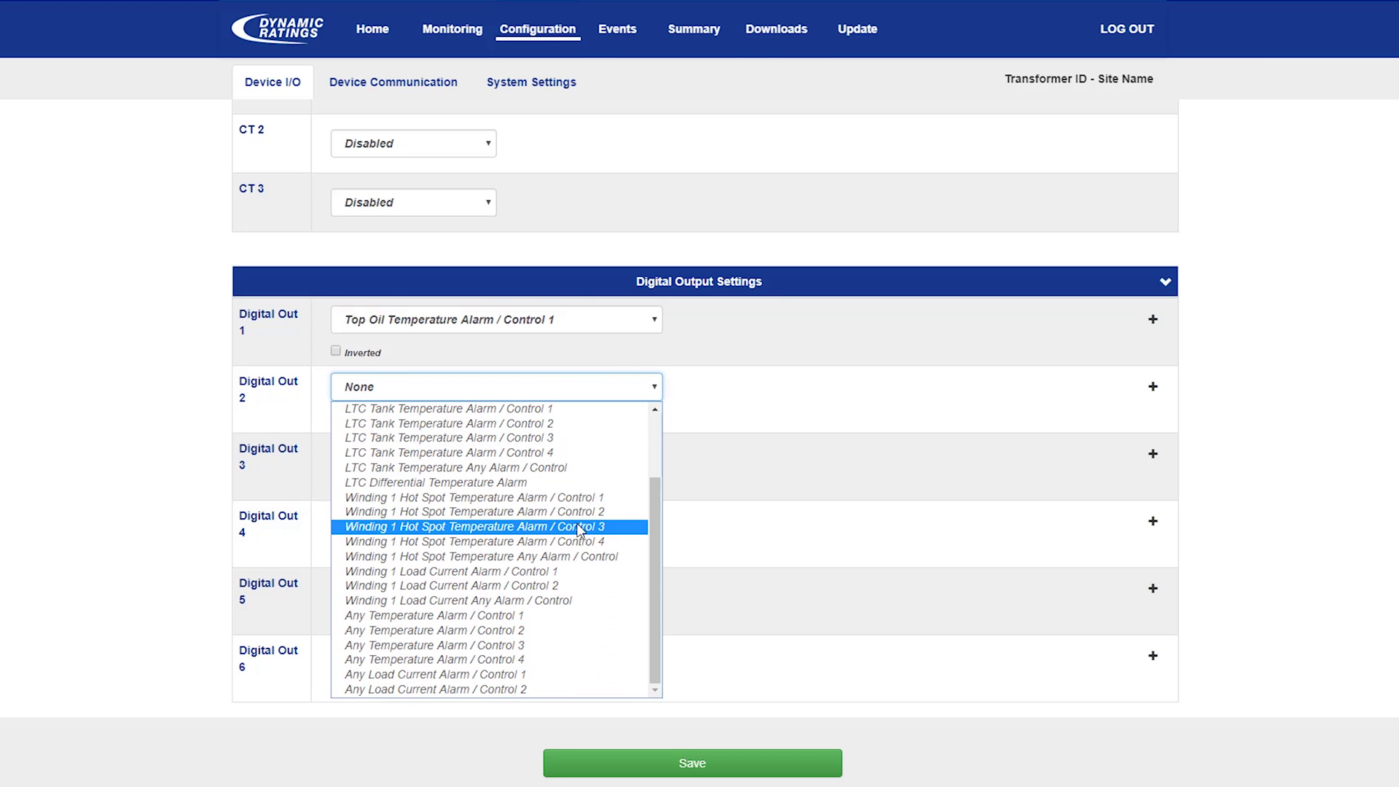
# - Set Digital Out 2 to Any Temperature Alarm / Control 1, and Digital Out 3 to Top Oil OR LTC Tank alarms
pyautogui.click(519, 616)
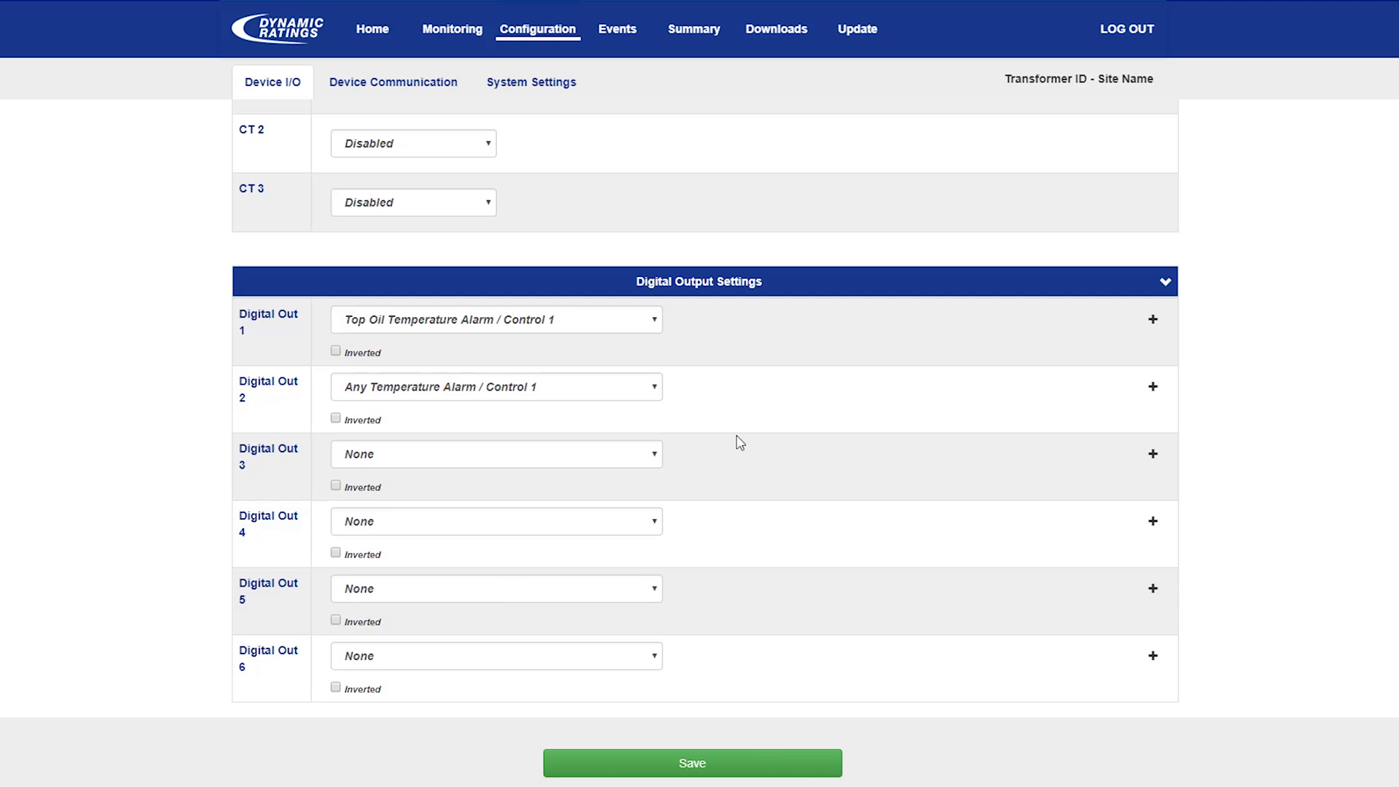
pyautogui.click(653, 459)
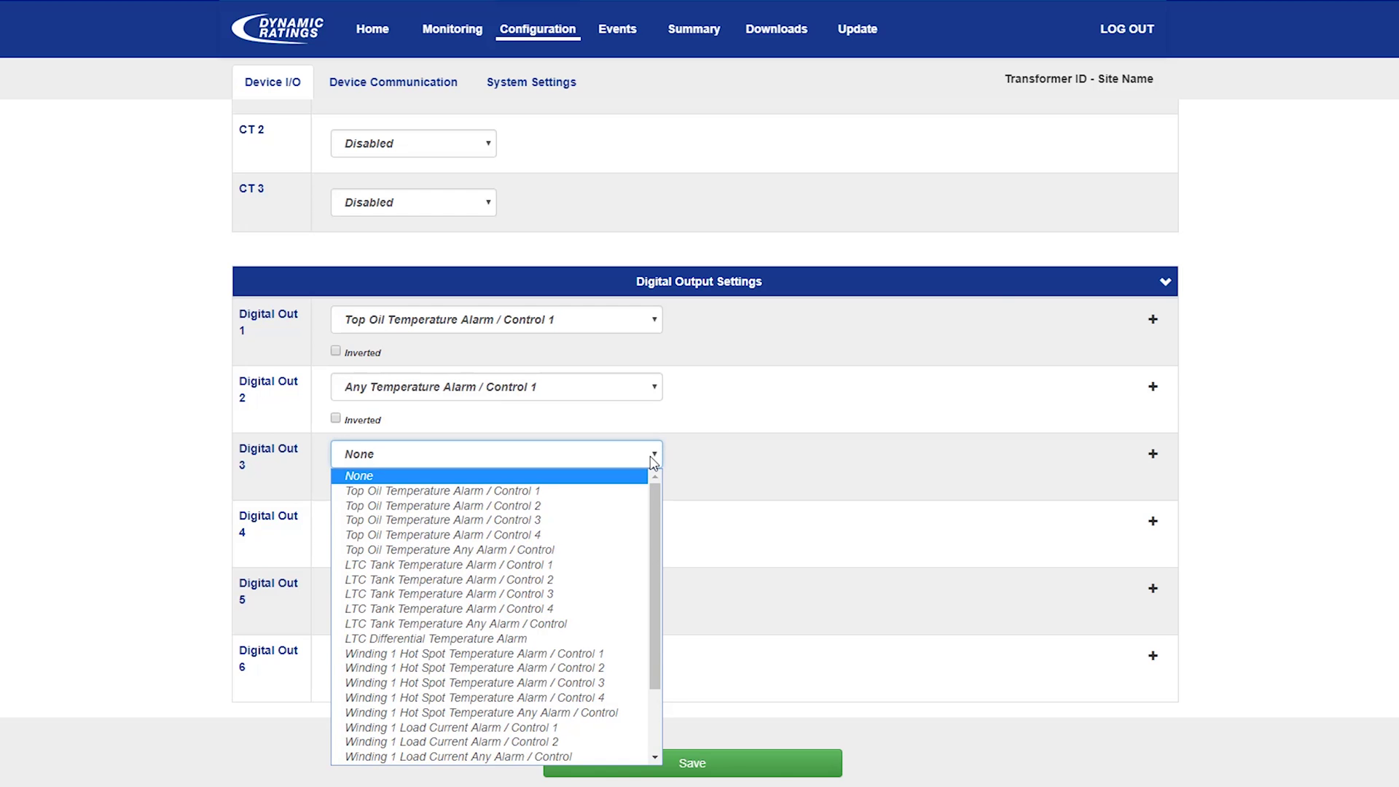
pyautogui.click(627, 492)
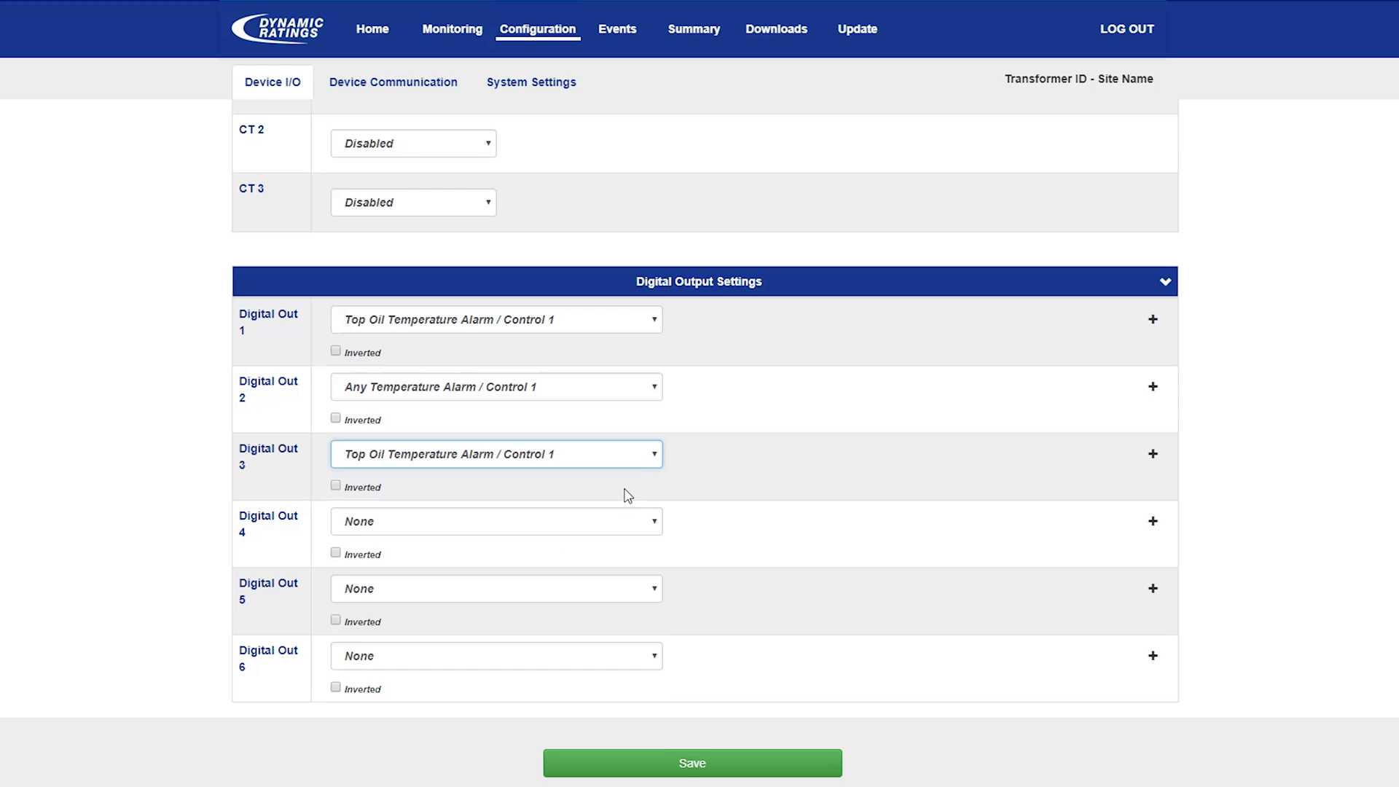
pyautogui.click(1153, 454)
pyautogui.click(977, 455)
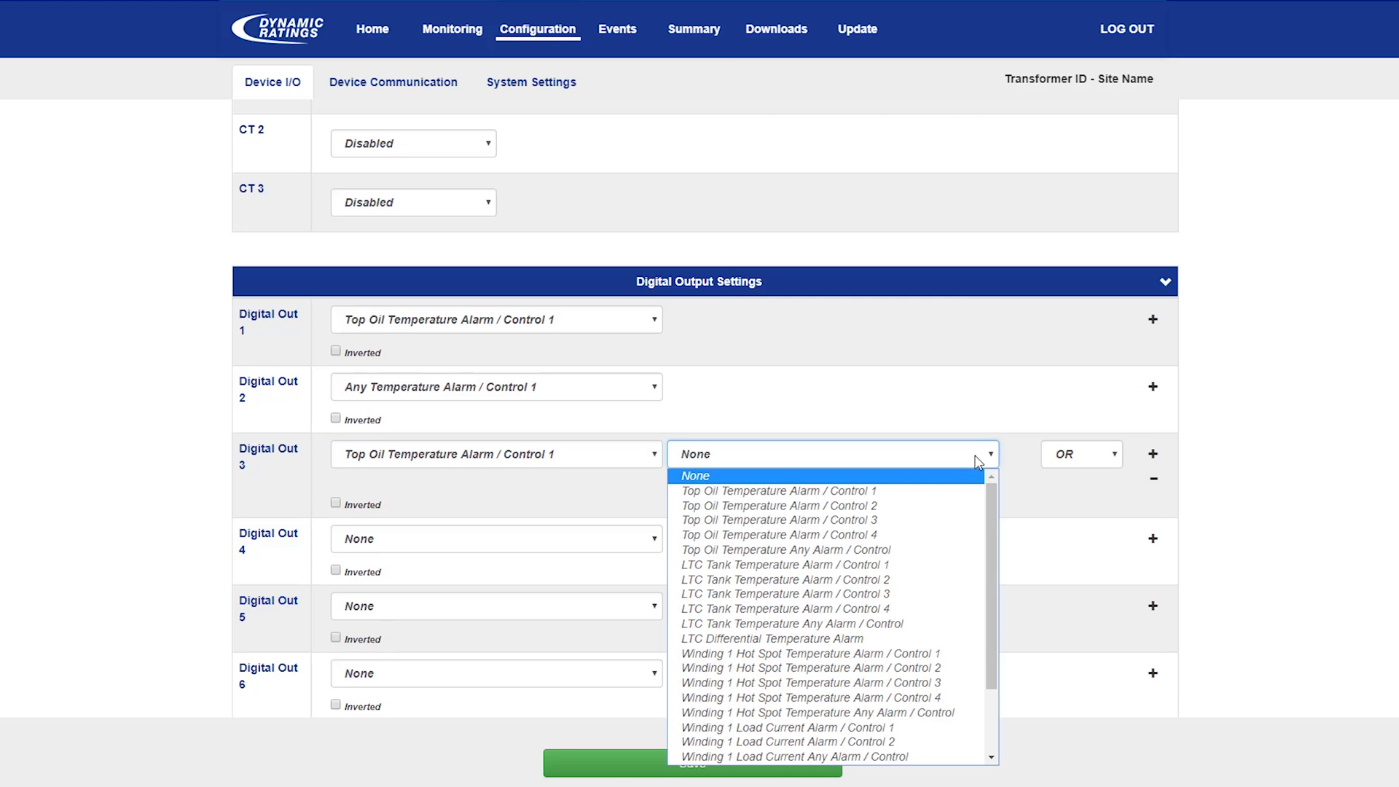
pyautogui.click(931, 565)
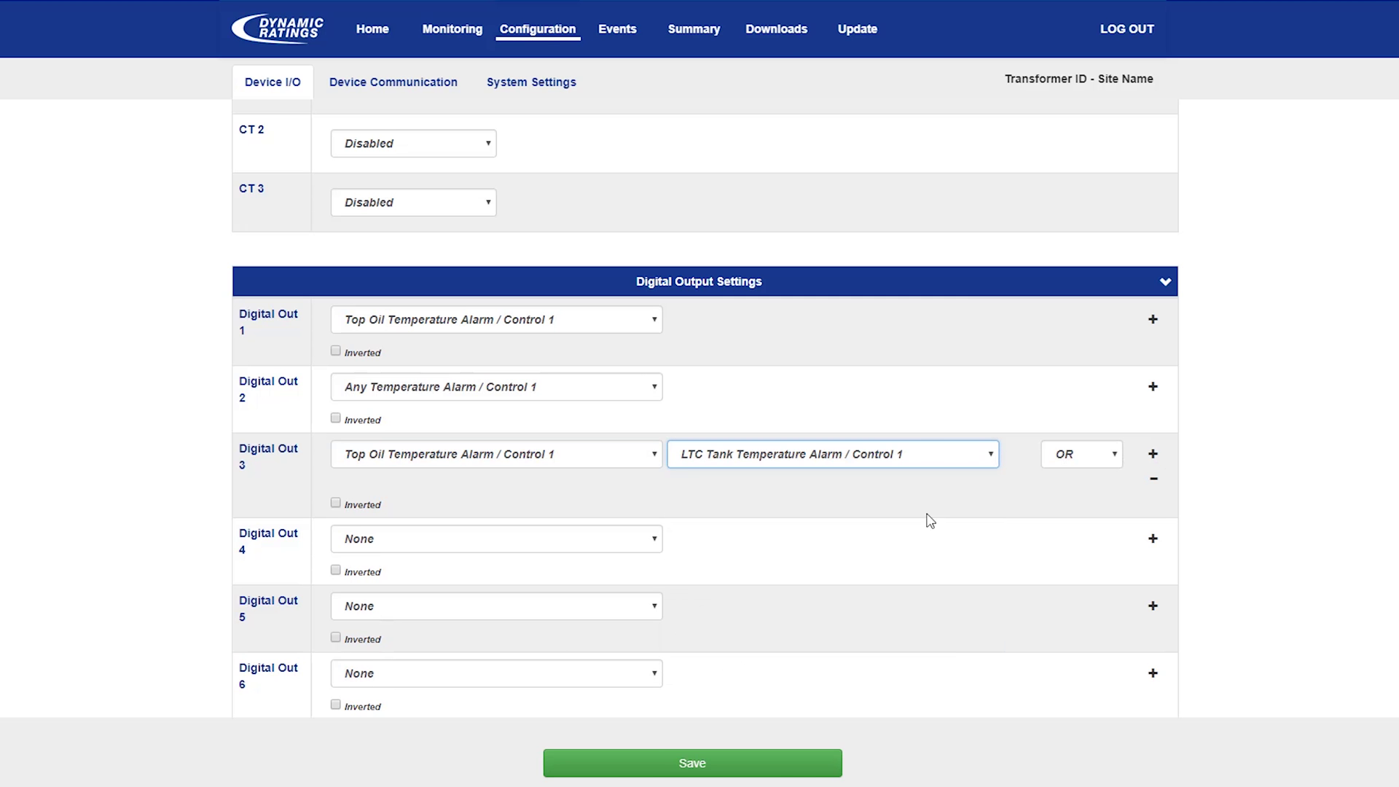
pyautogui.click(588, 489)
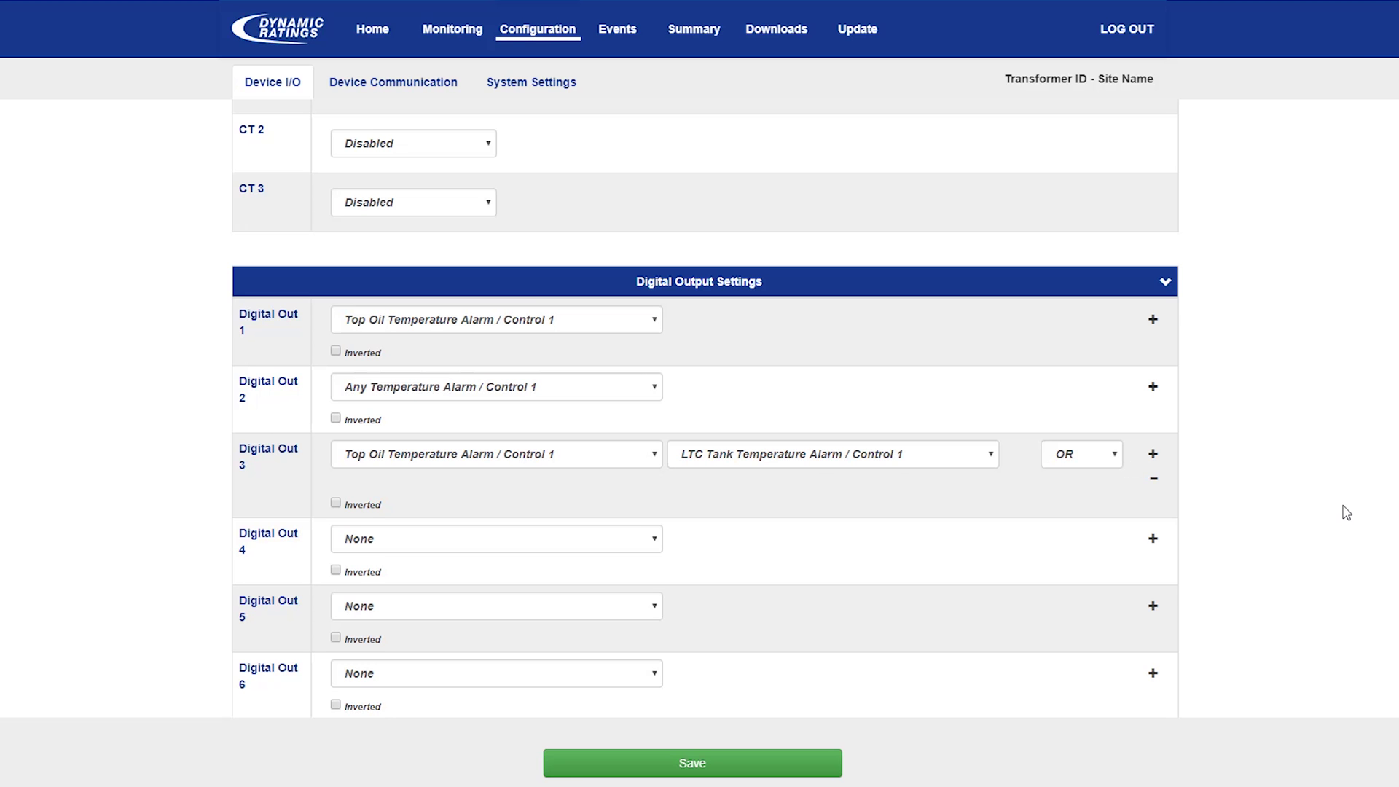
pyautogui.scroll(-3, 1344, 515)
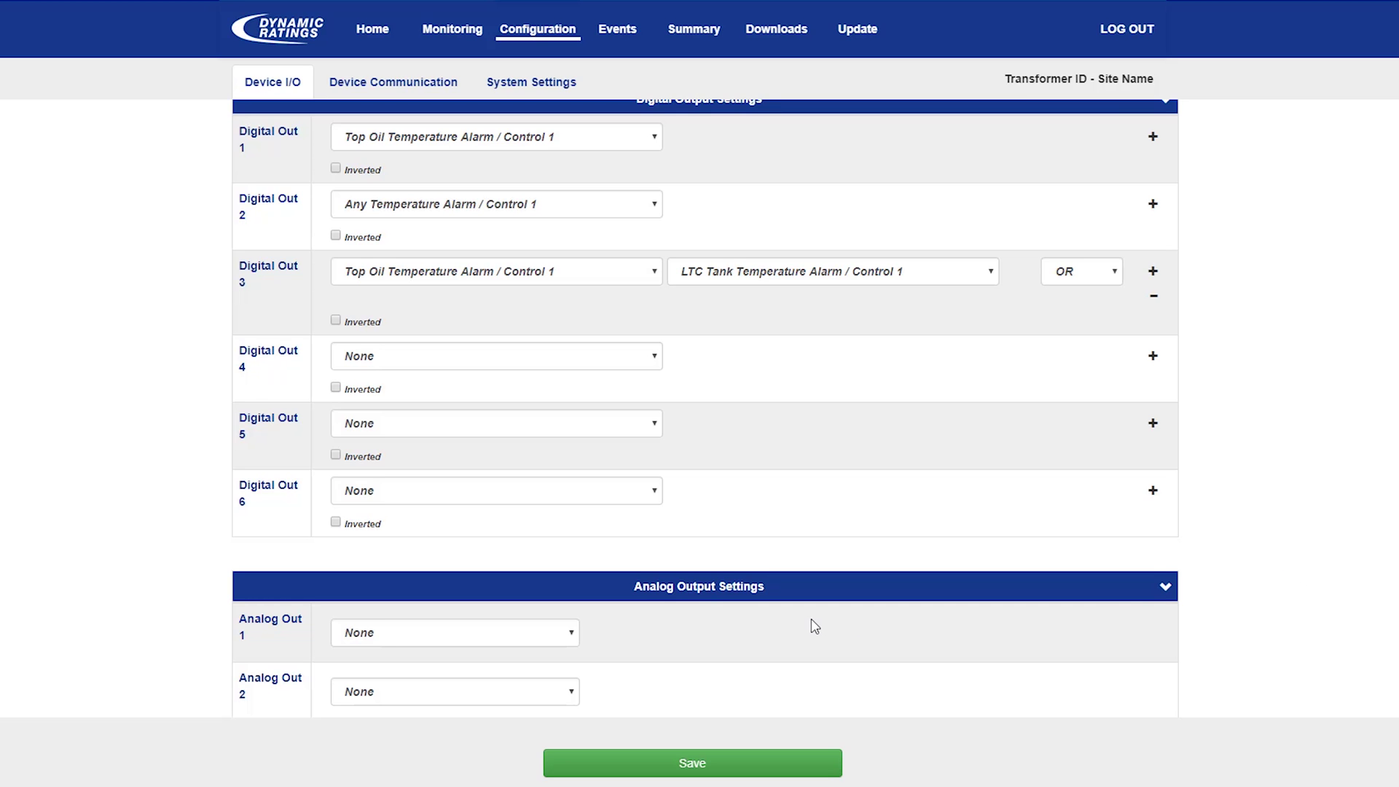
# - Drive Analog Out 1 from Top Oil Temperature (−50–200 °C as 0–10 V) and save the I/O settings
pyautogui.click(541, 640)
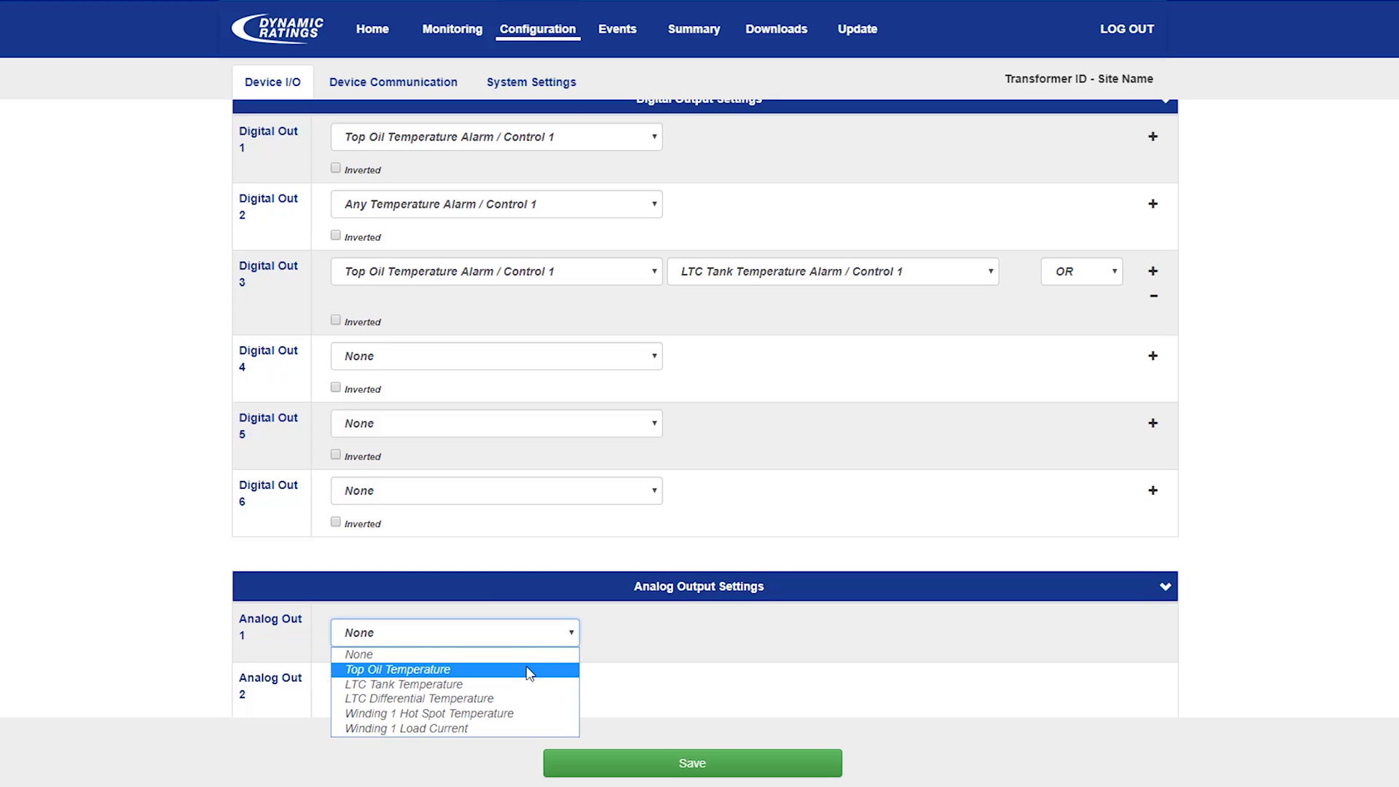
pyautogui.click(529, 669)
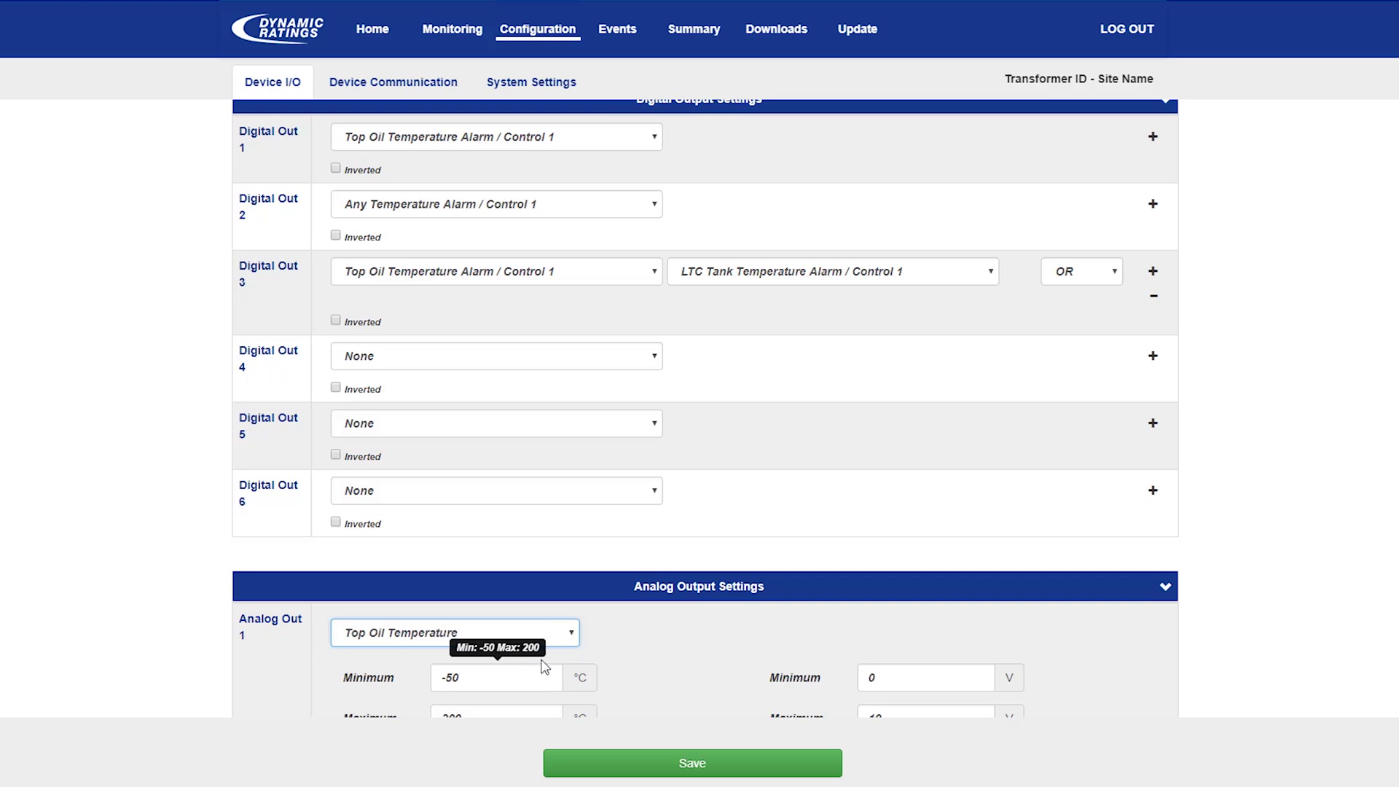
pyautogui.scroll(-1, 775, 637)
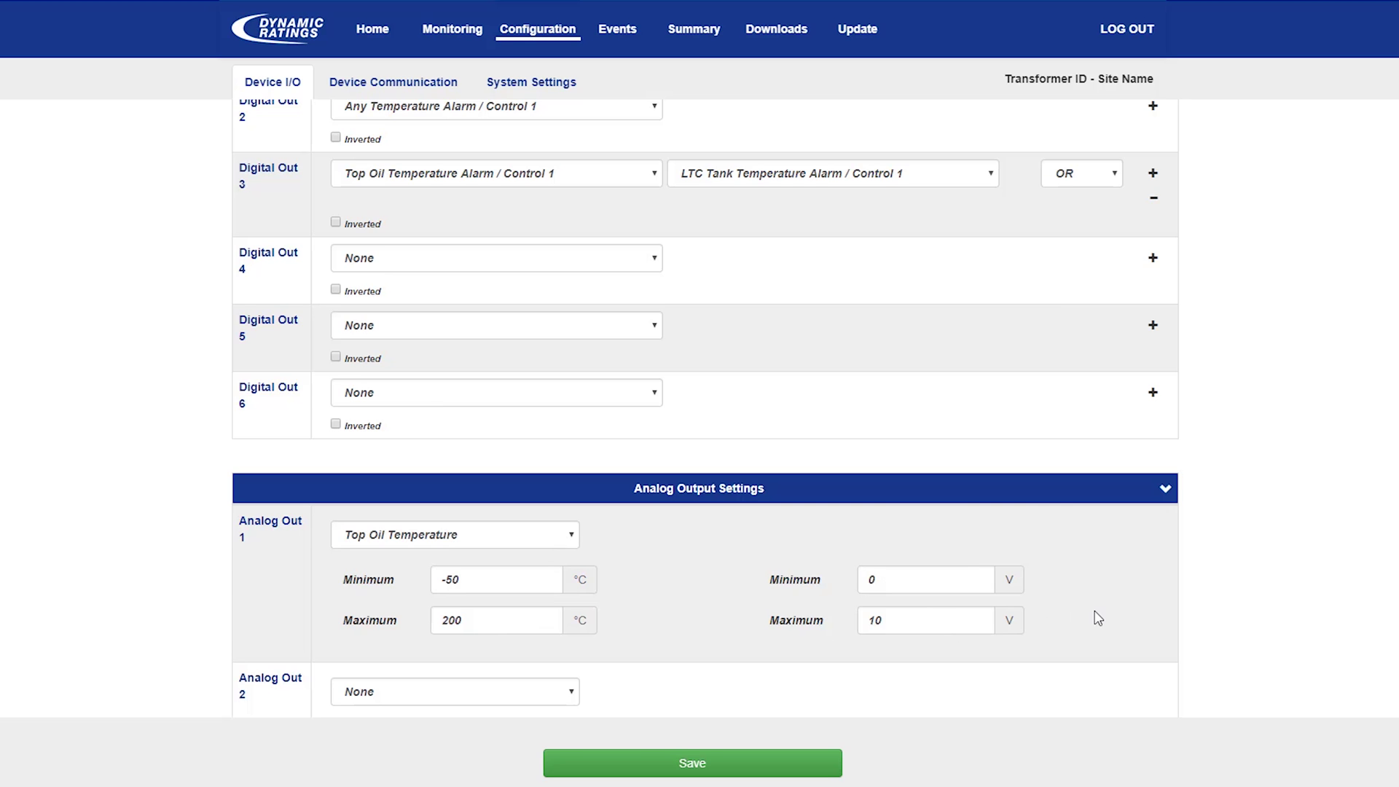
pyautogui.click(690, 767)
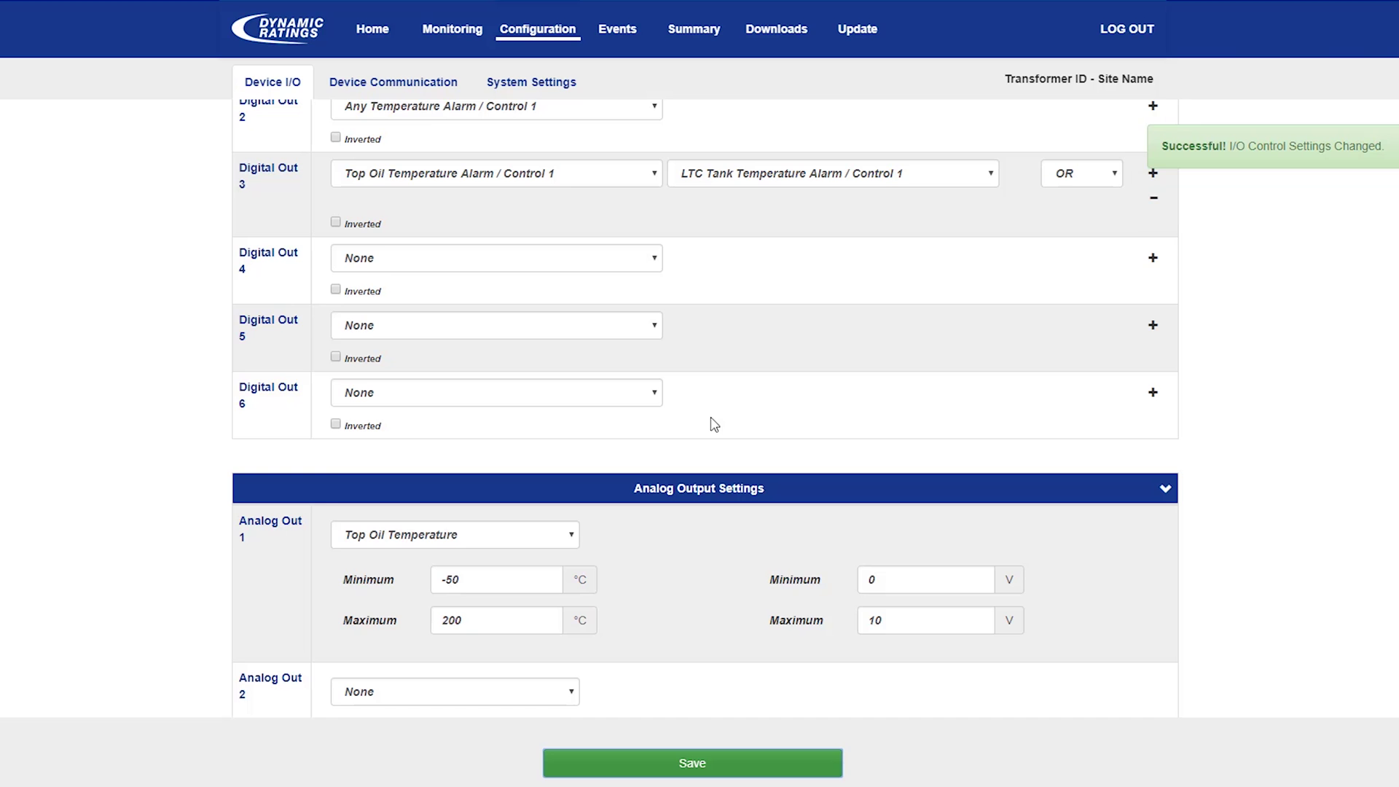
# - On Device Communication, keep IP addressing on Automatic (DHCP) after briefly trying static
pyautogui.click(409, 88)
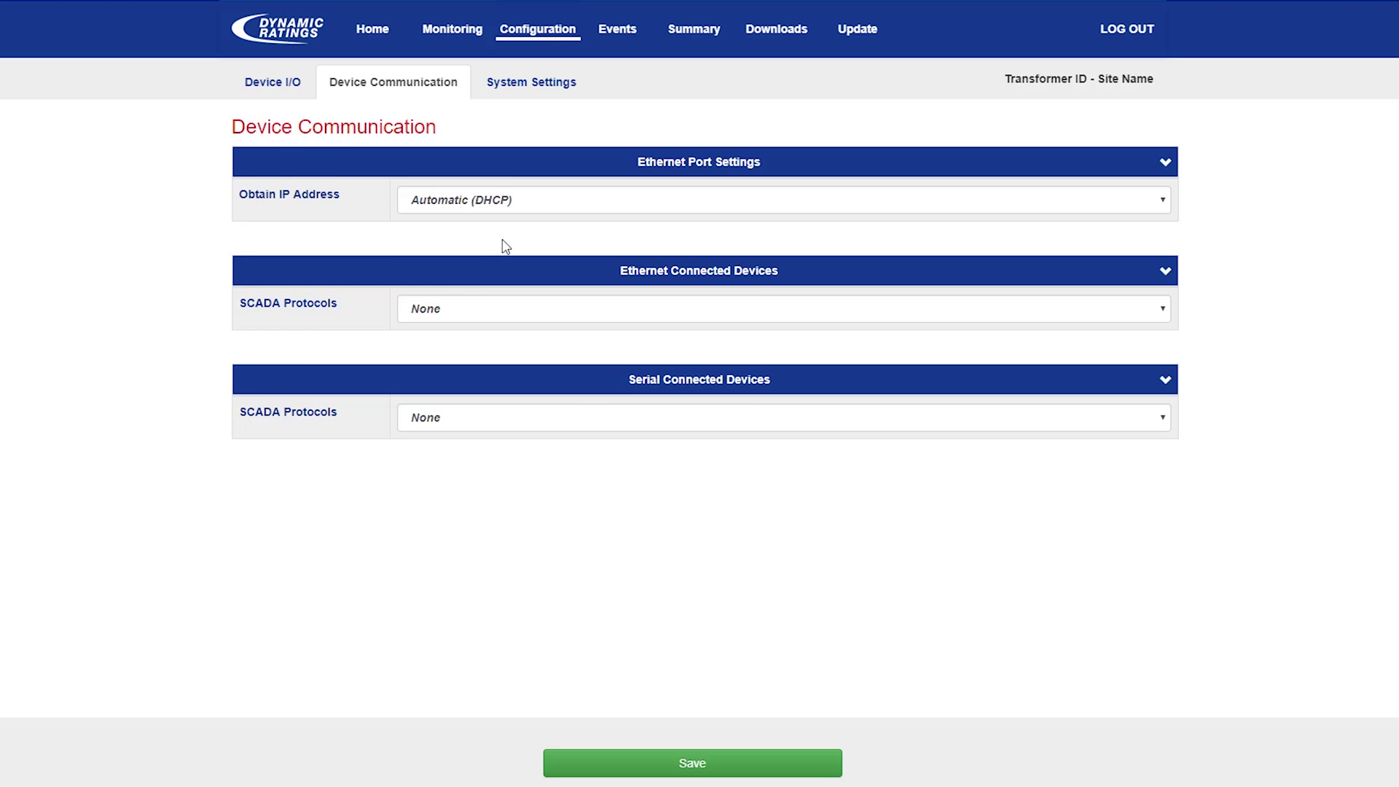
pyautogui.rightClick(532, 201)
pyautogui.click(181, 234)
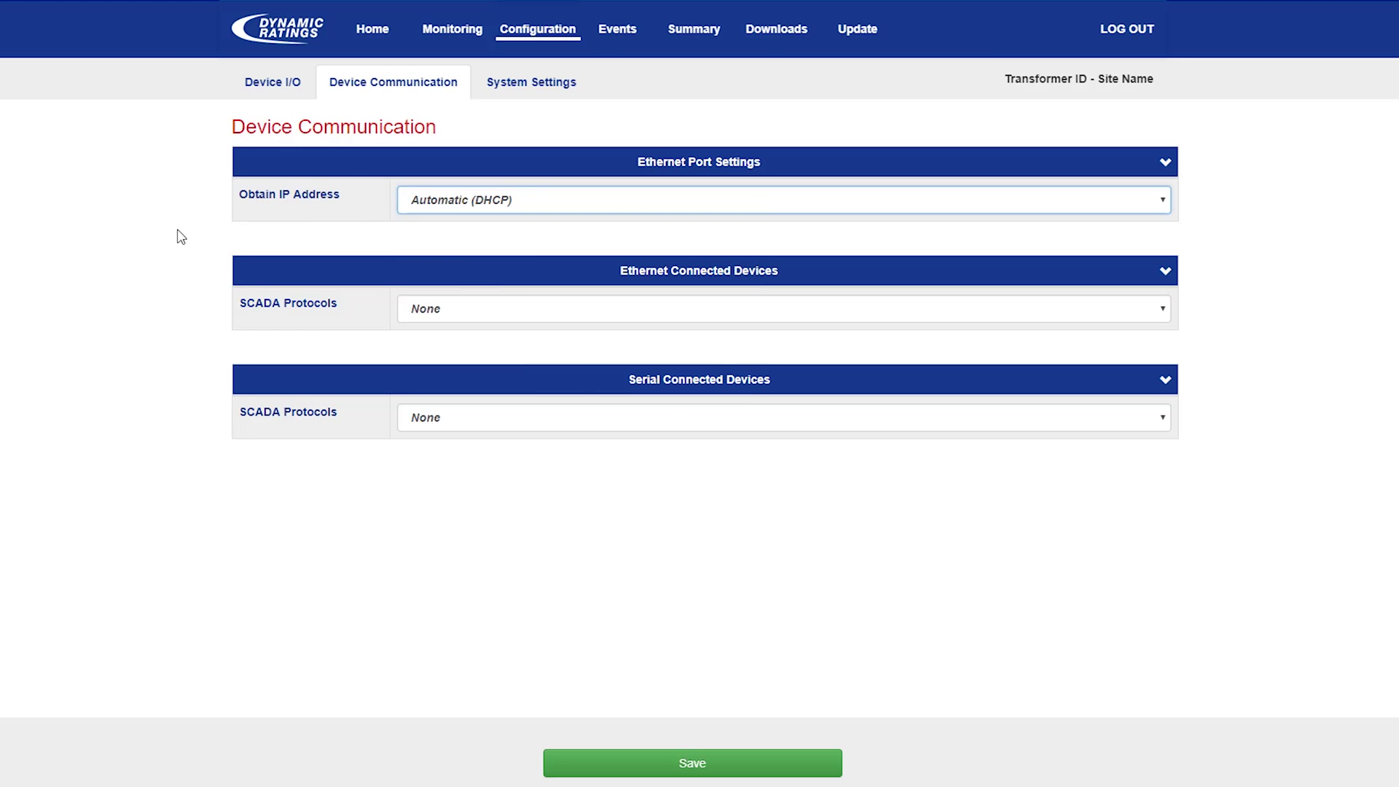
pyautogui.click(535, 209)
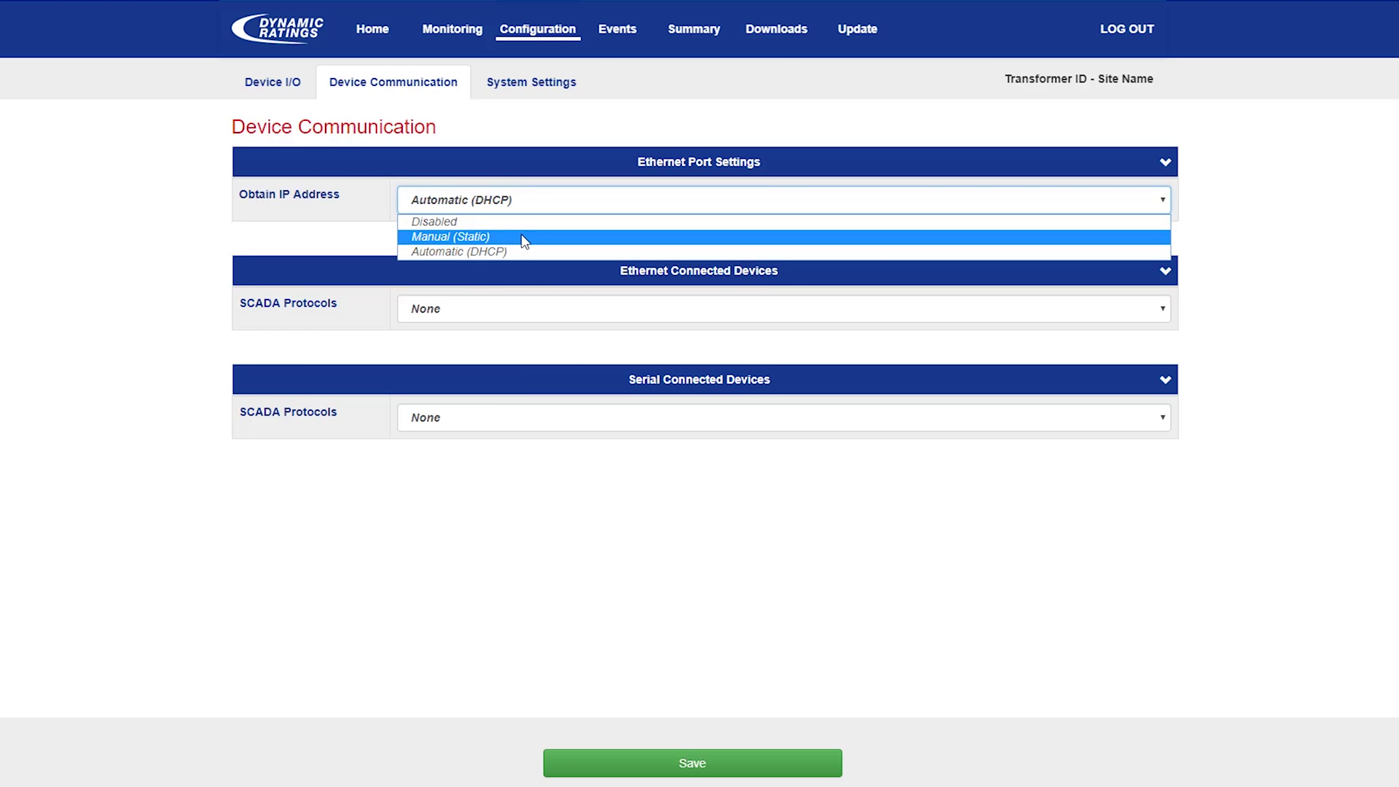
pyautogui.click(525, 236)
pyautogui.click(527, 200)
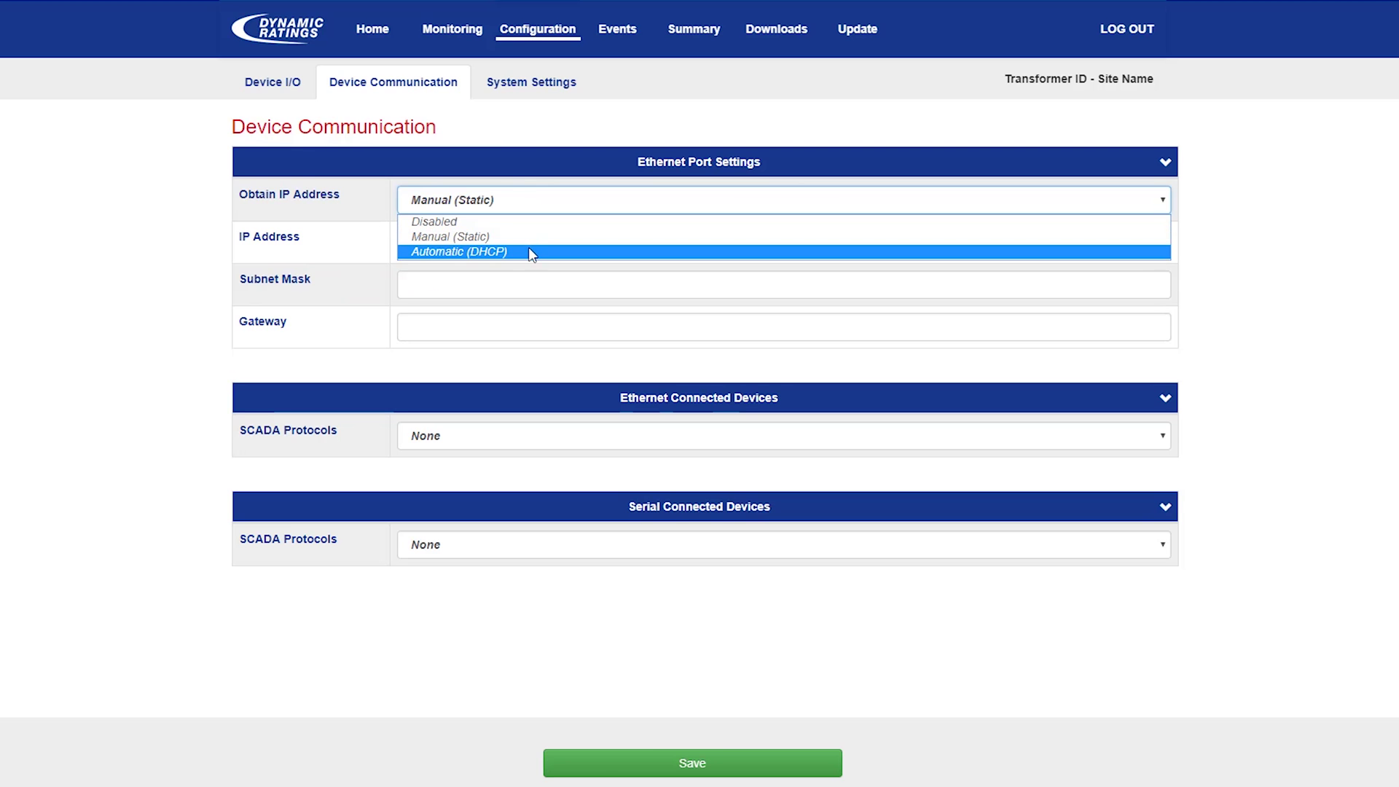
pyautogui.click(531, 251)
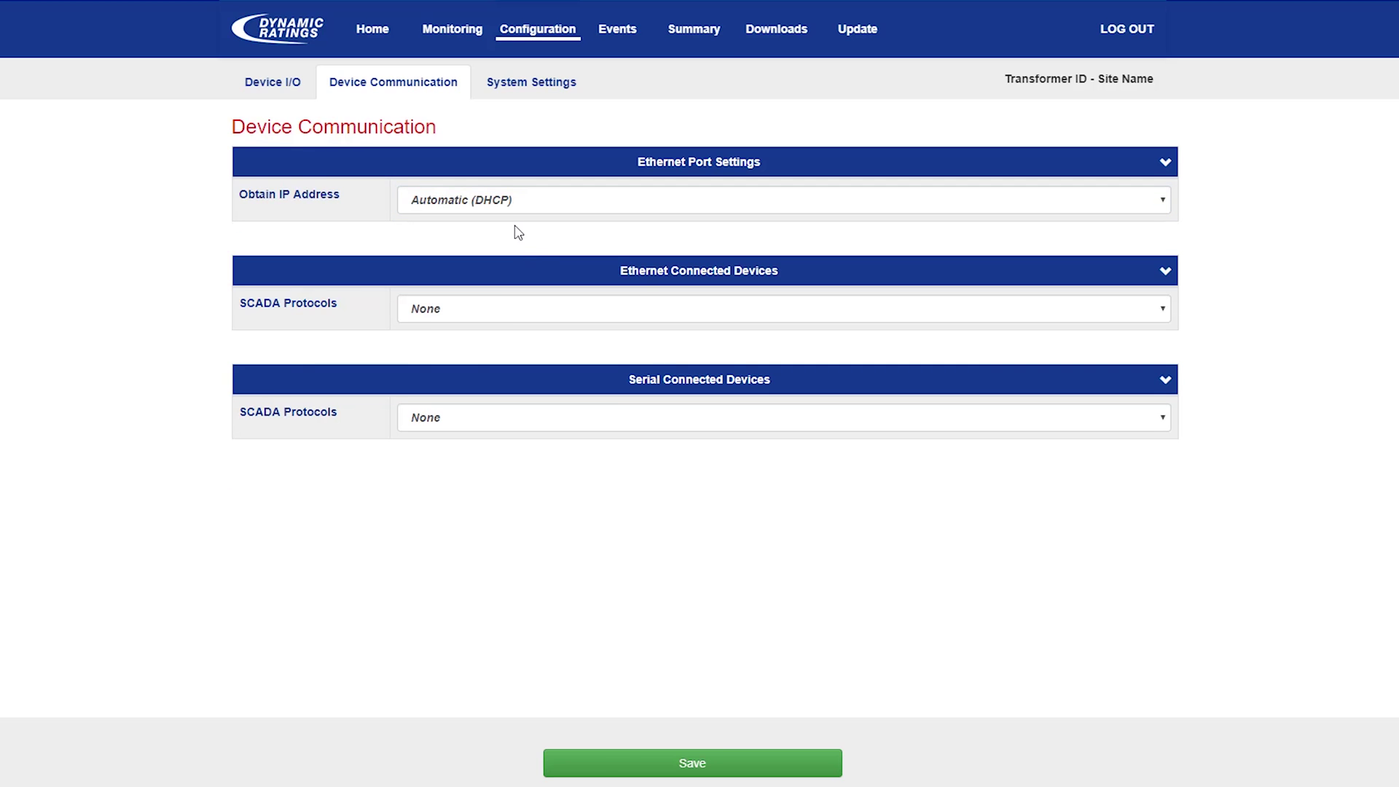
# - Set Ethernet SCADA to IEC 61850 and Serial SCADA to DNP (Slave)
pyautogui.click(513, 312)
pyautogui.click(520, 347)
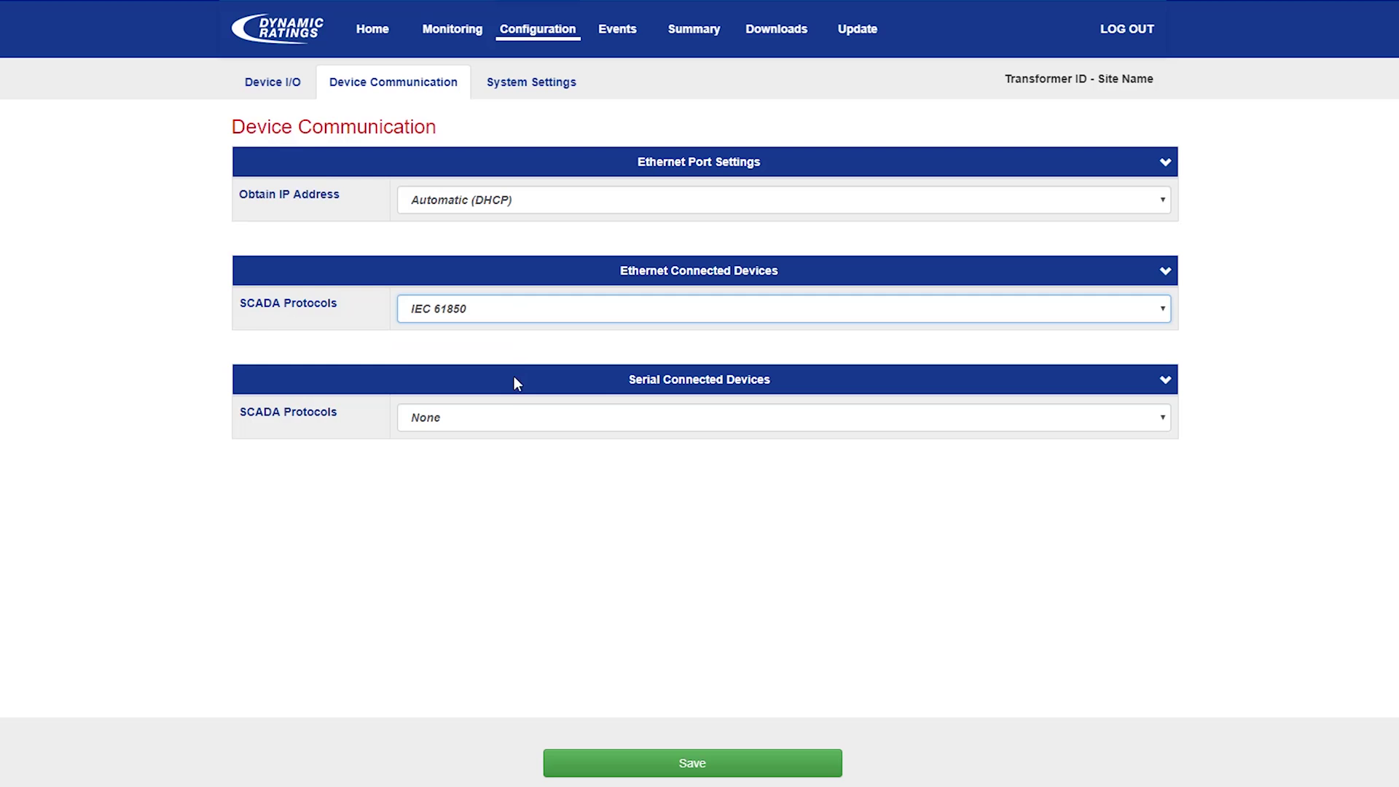
pyautogui.click(509, 423)
pyautogui.click(506, 455)
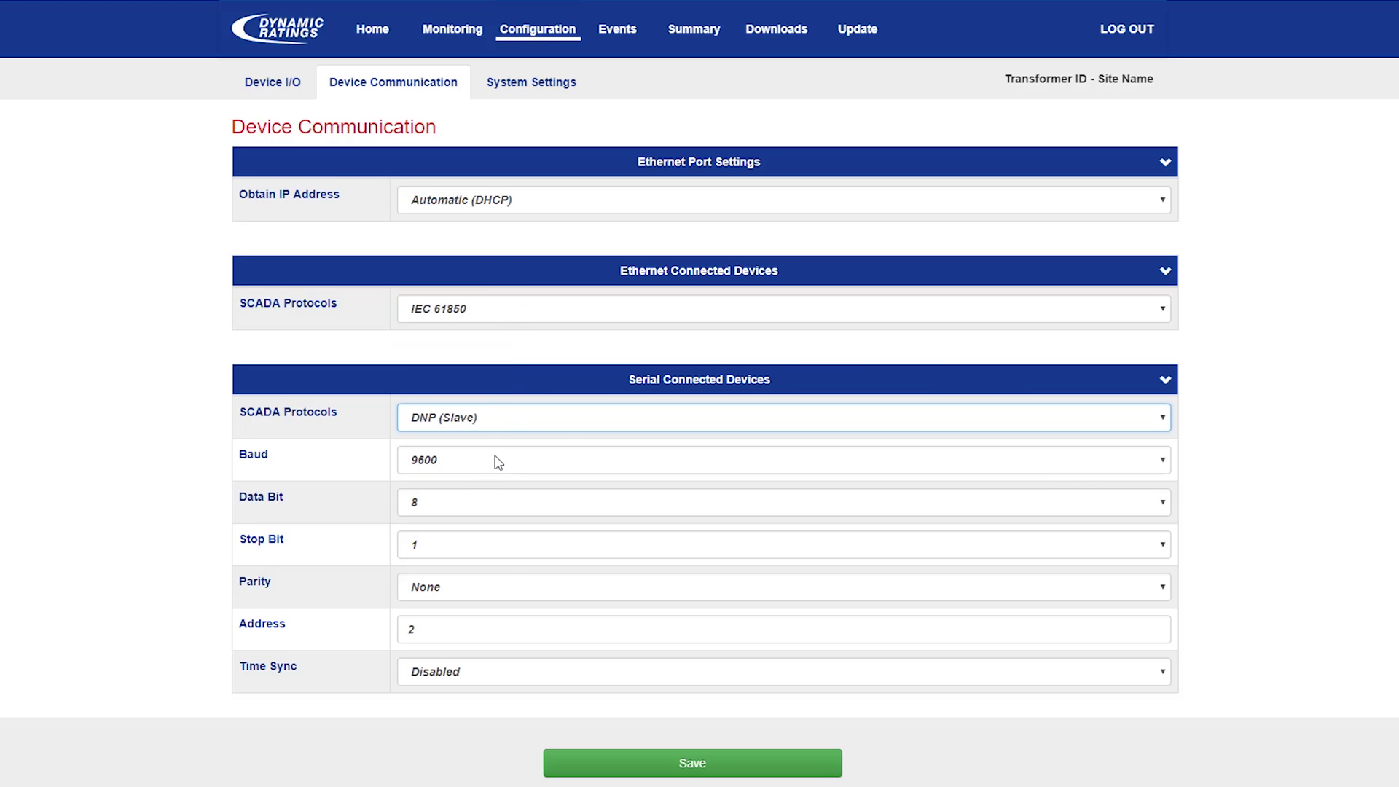
pyautogui.click(1239, 463)
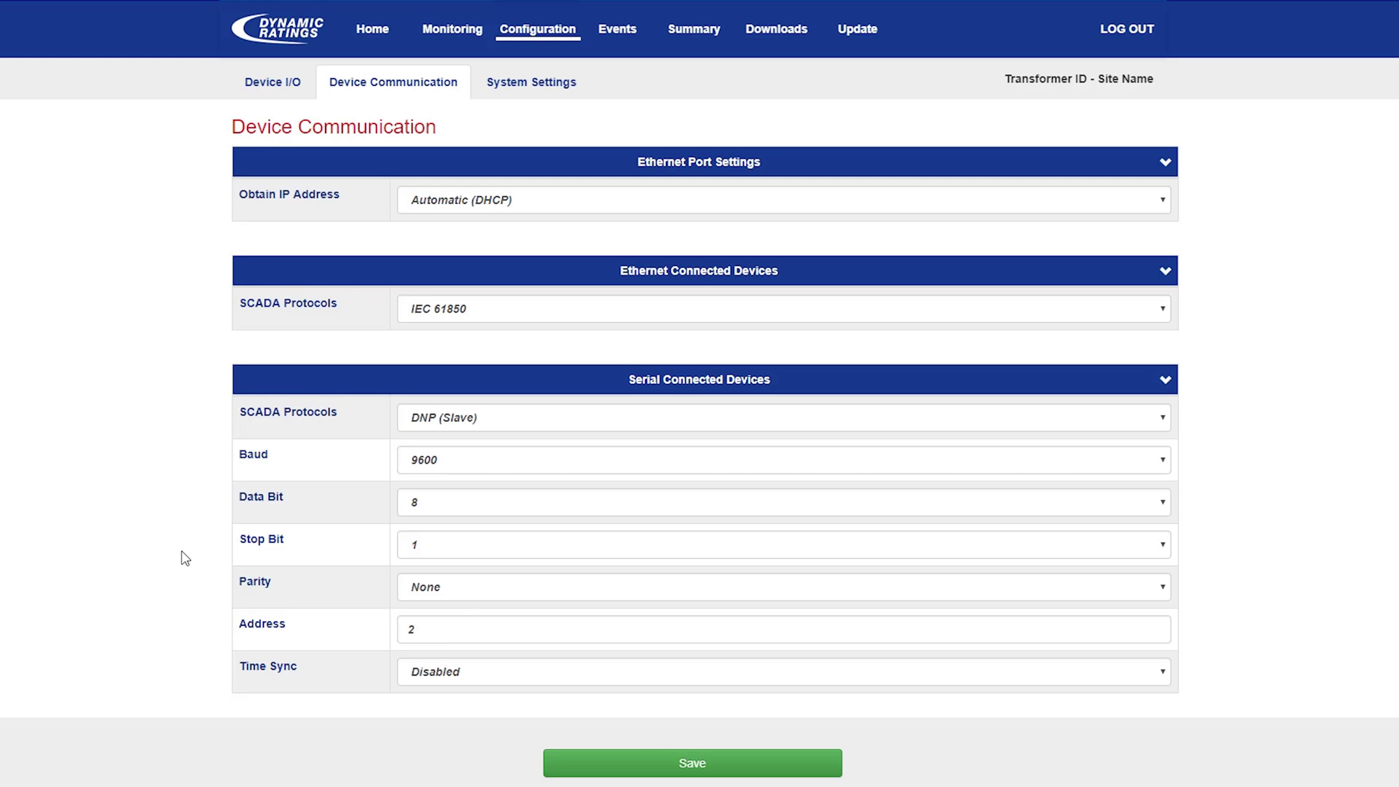
pyautogui.click(556, 93)
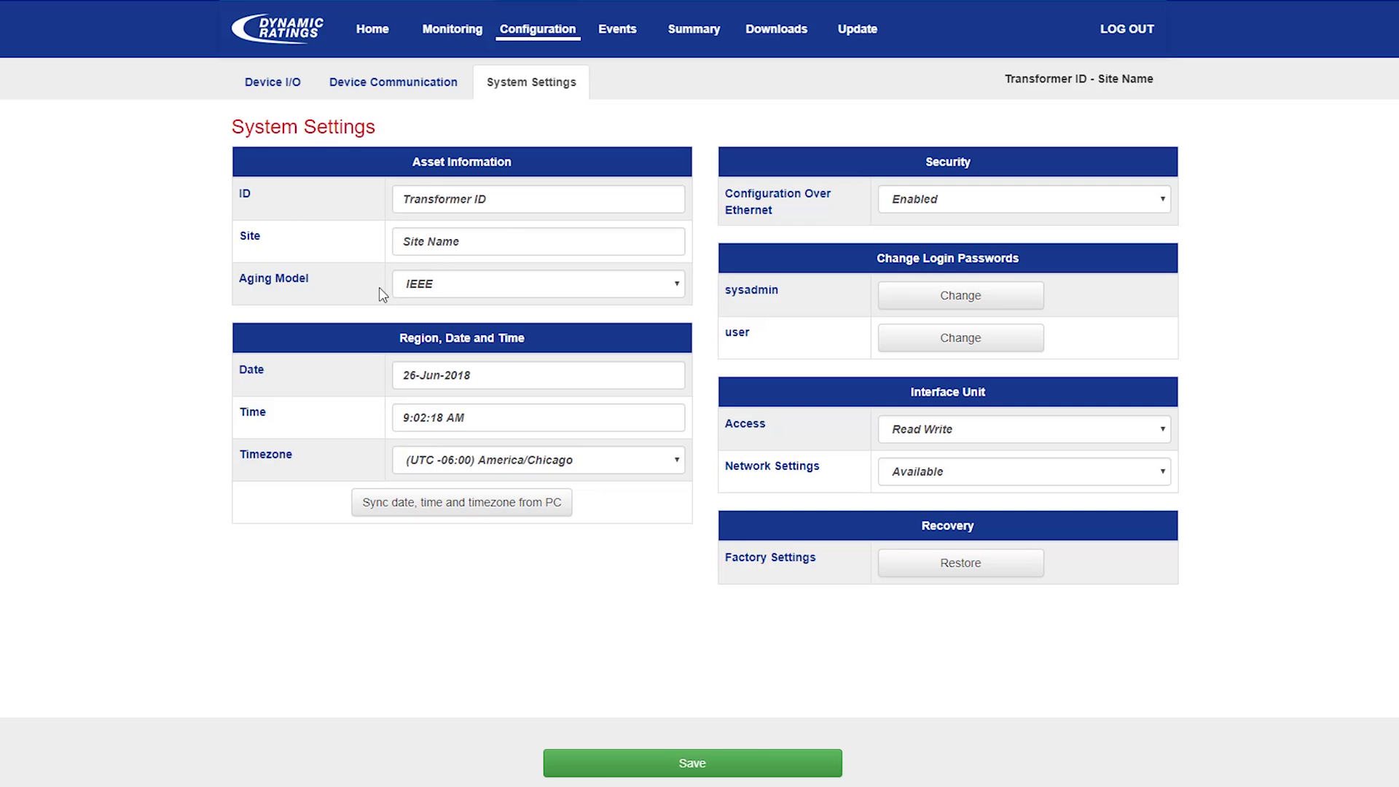
pyautogui.click(446, 286)
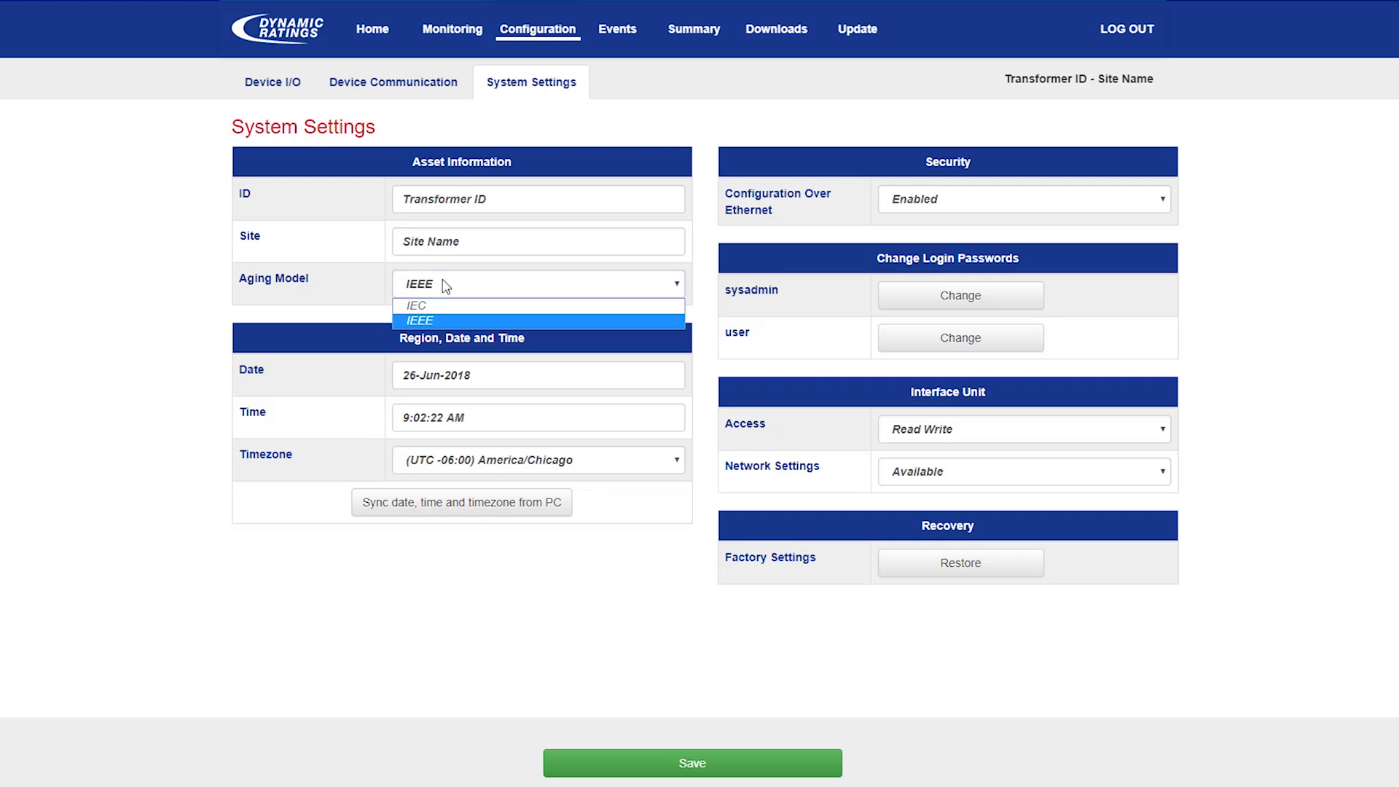
pyautogui.click(348, 283)
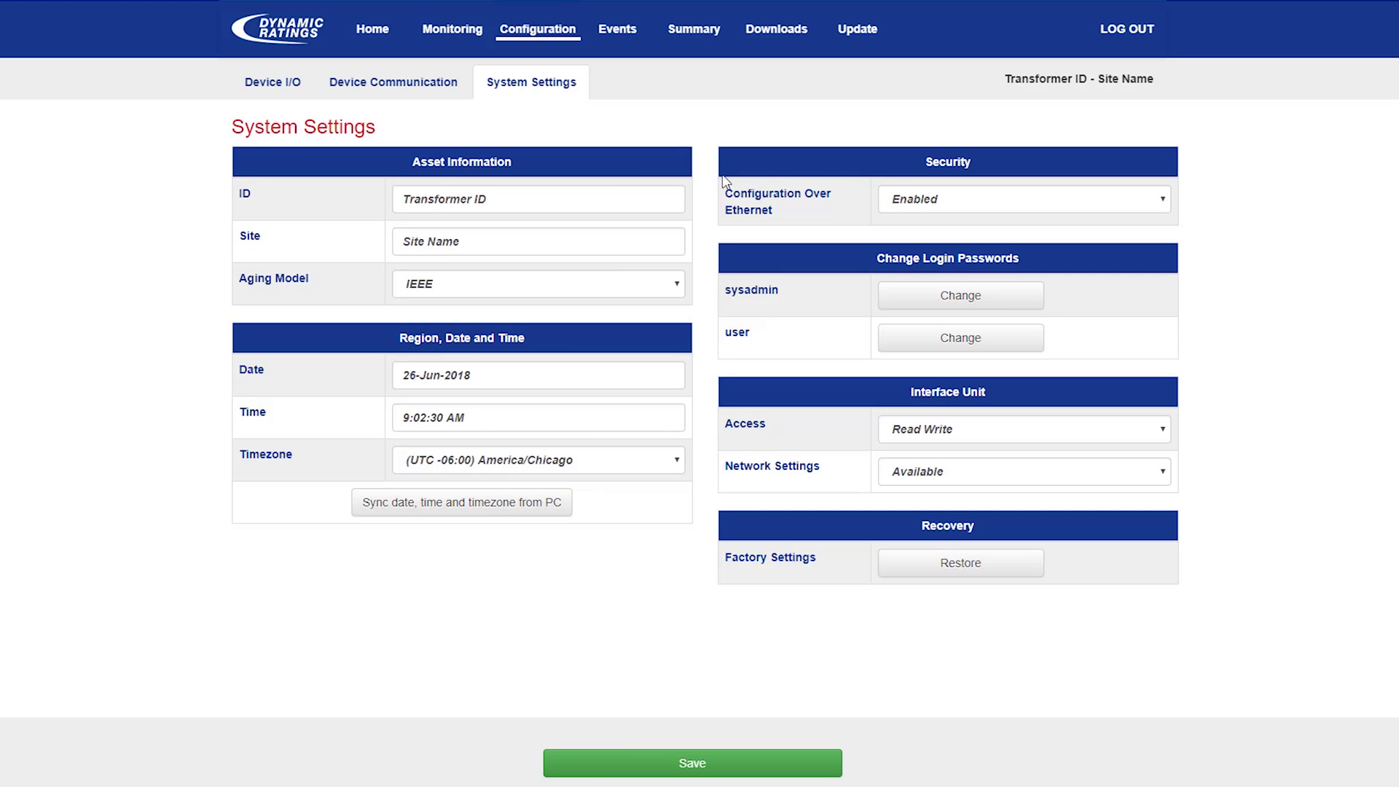
pyautogui.click(1030, 201)
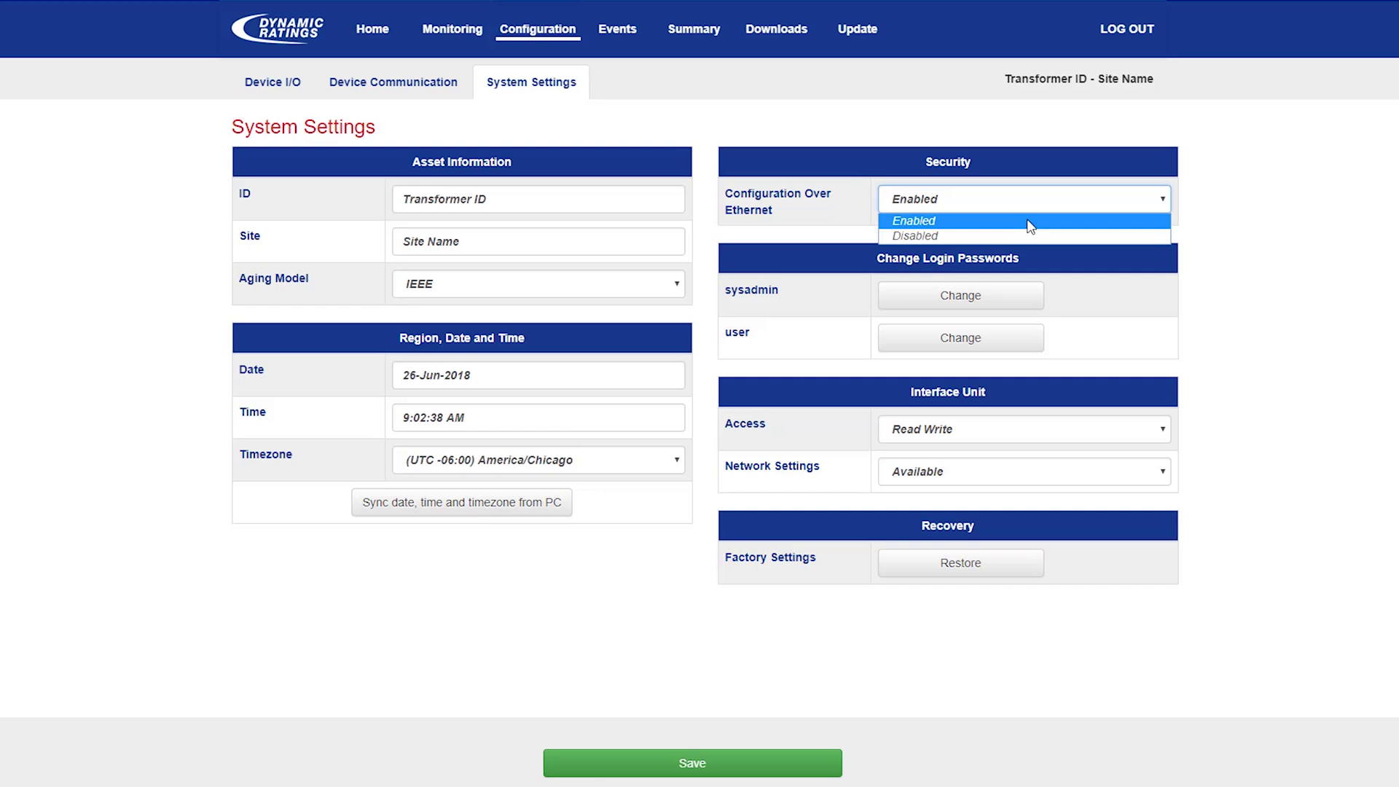
pyautogui.click(1030, 221)
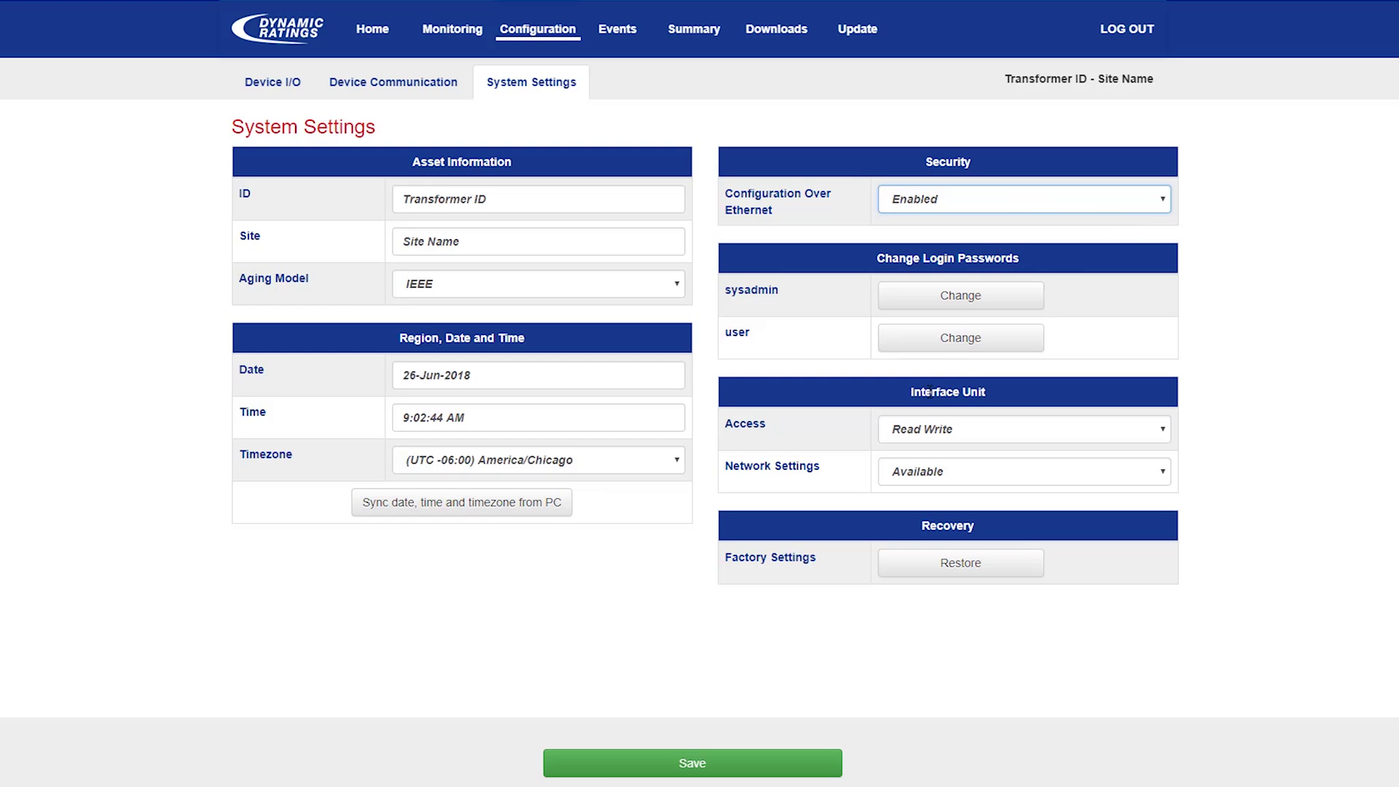
pyautogui.click(955, 430)
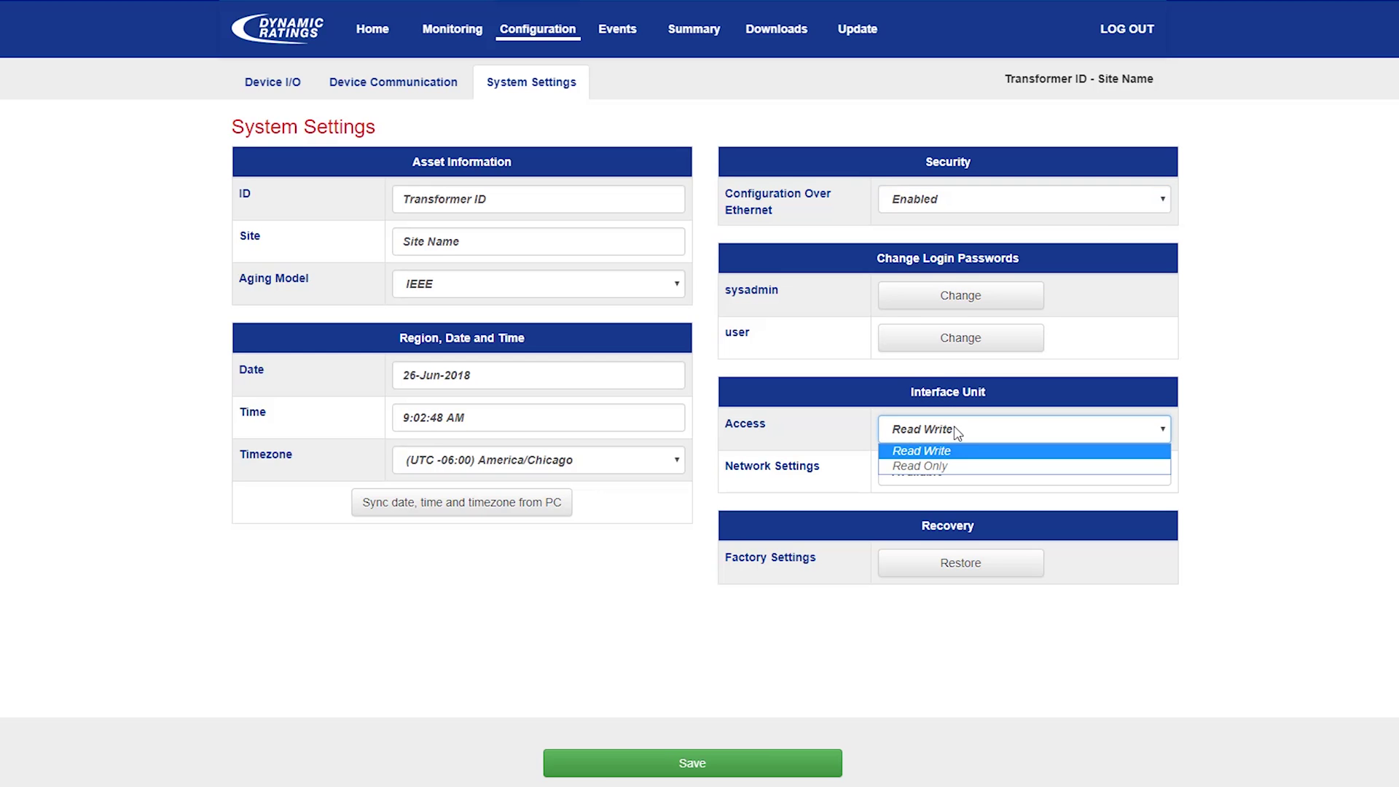
pyautogui.click(956, 432)
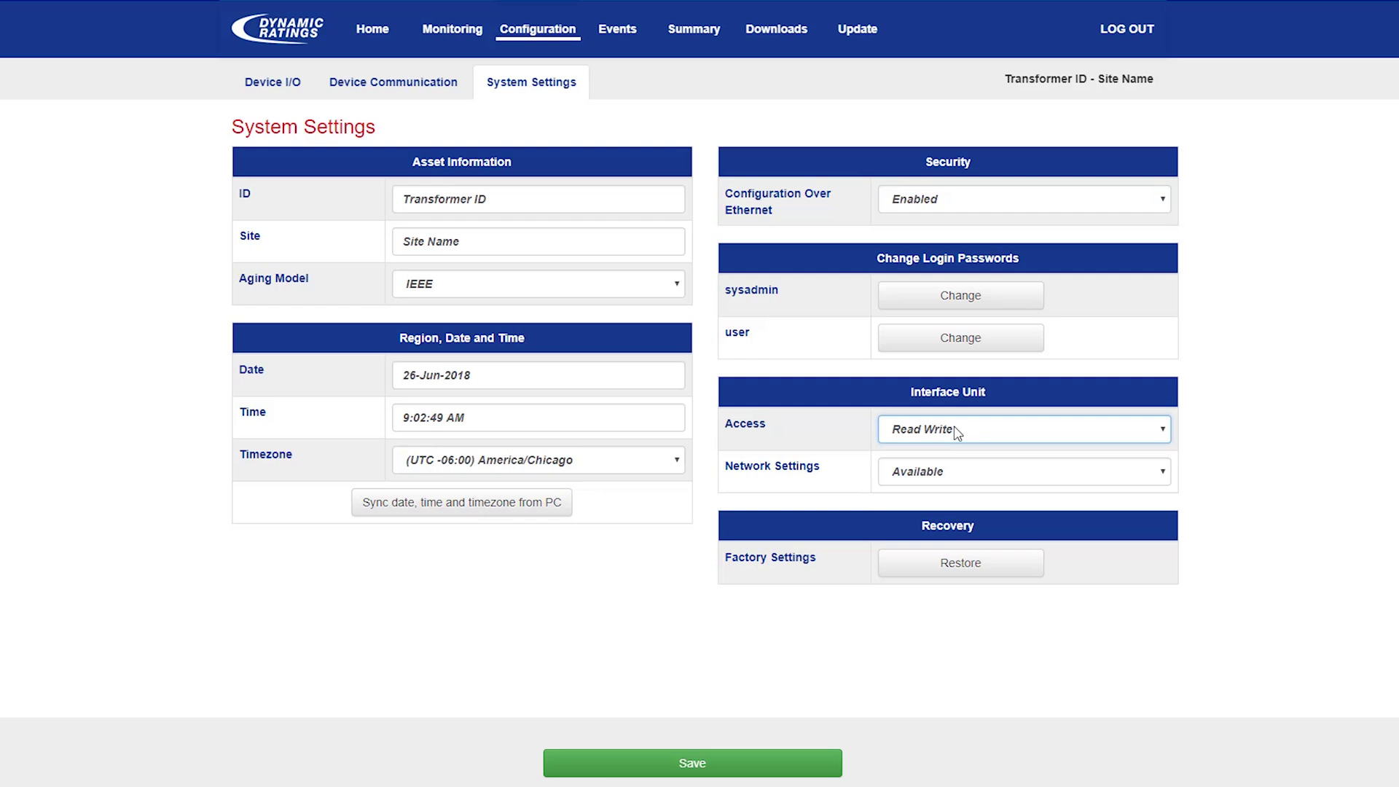
pyautogui.click(952, 474)
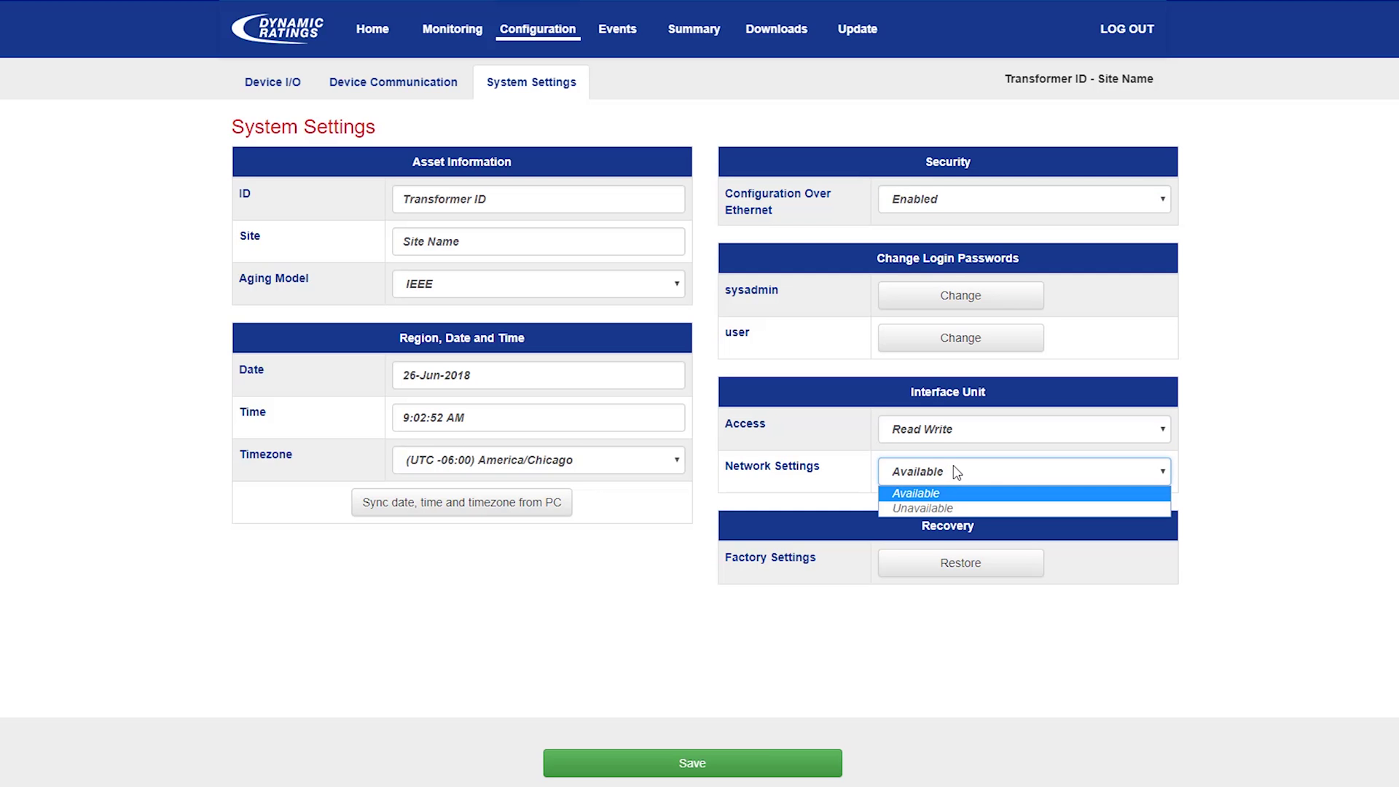
pyautogui.click(957, 472)
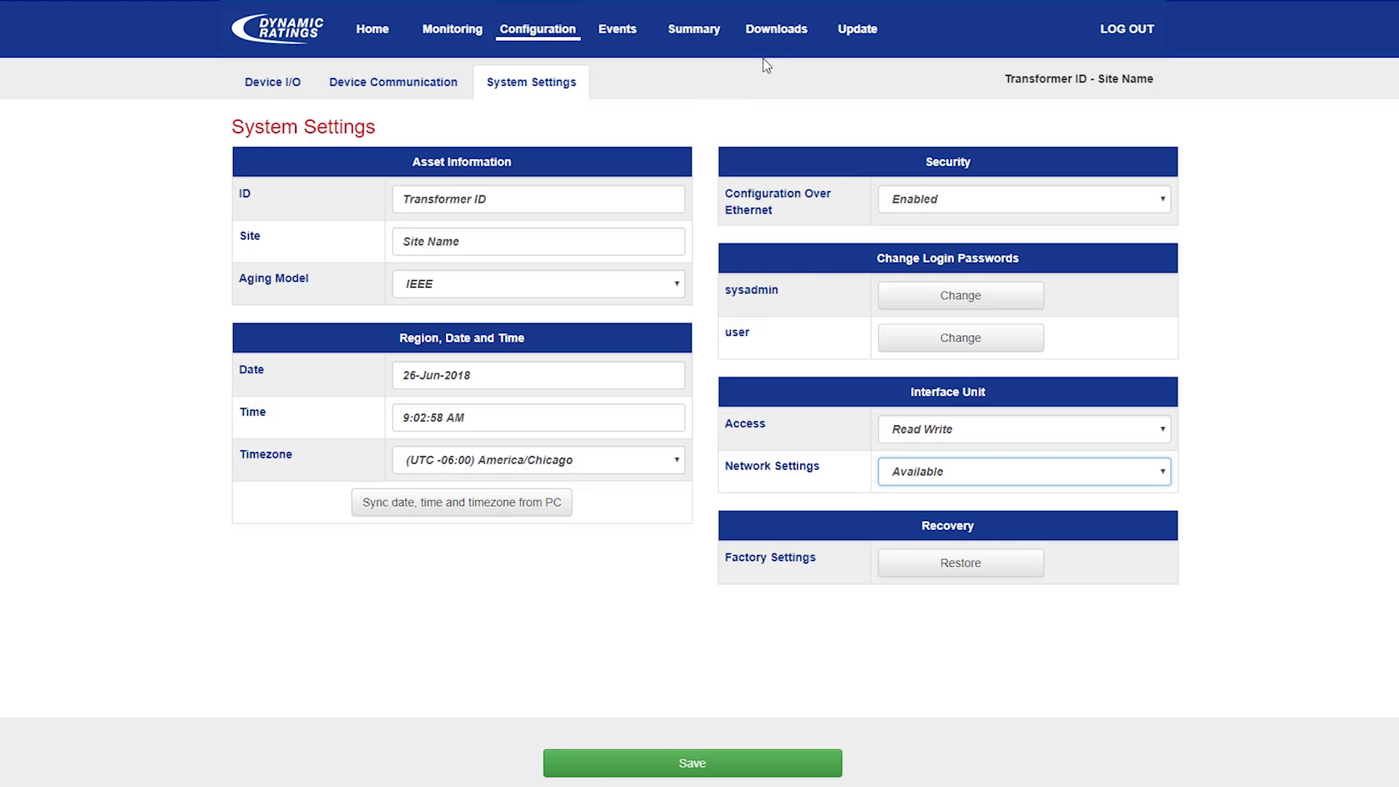
# - Visit the Downloads and Update pages, then go back to the Home page showing B100-1.3.0
pyautogui.click(766, 38)
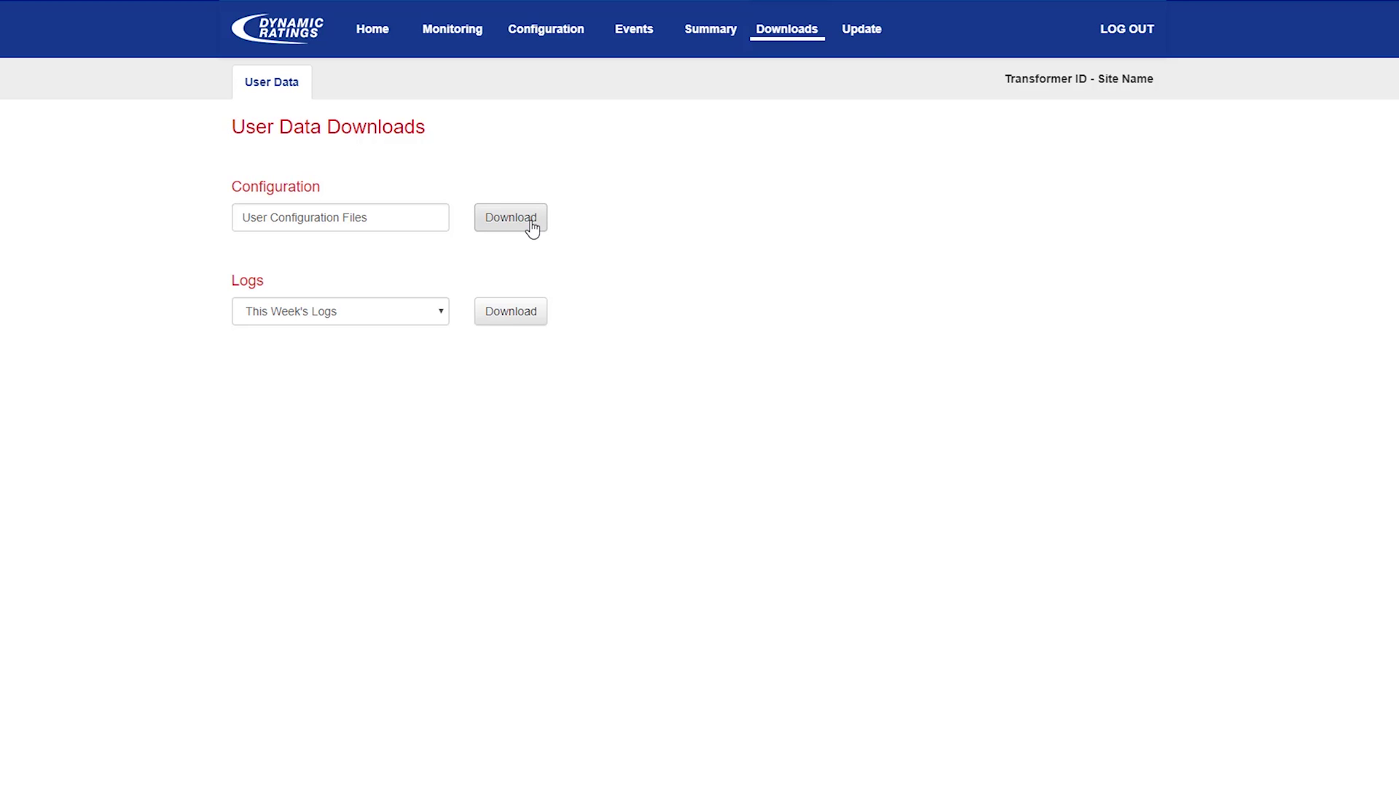
pyautogui.click(878, 32)
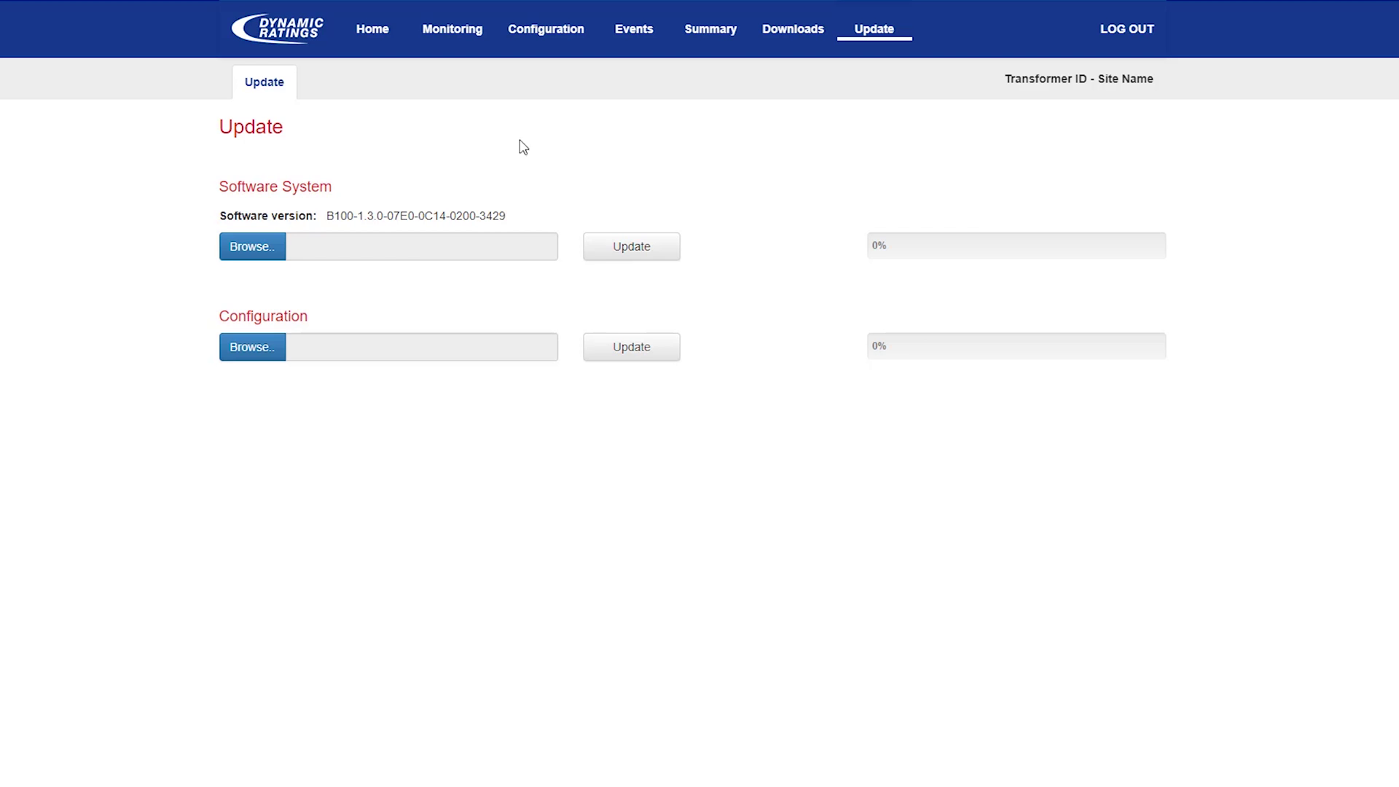
pyautogui.click(366, 33)
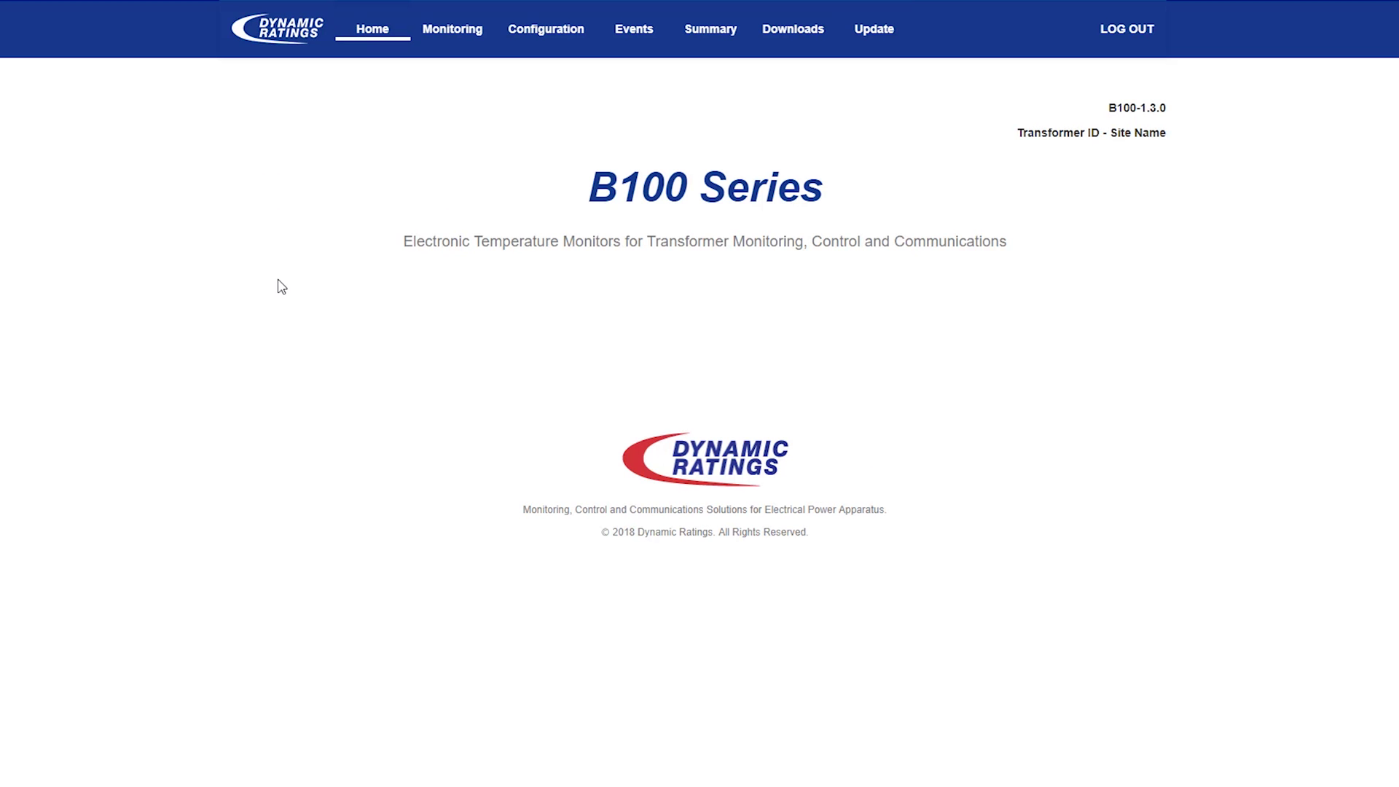
# - Log out of the B100, back to the login page
pyautogui.click(1119, 37)
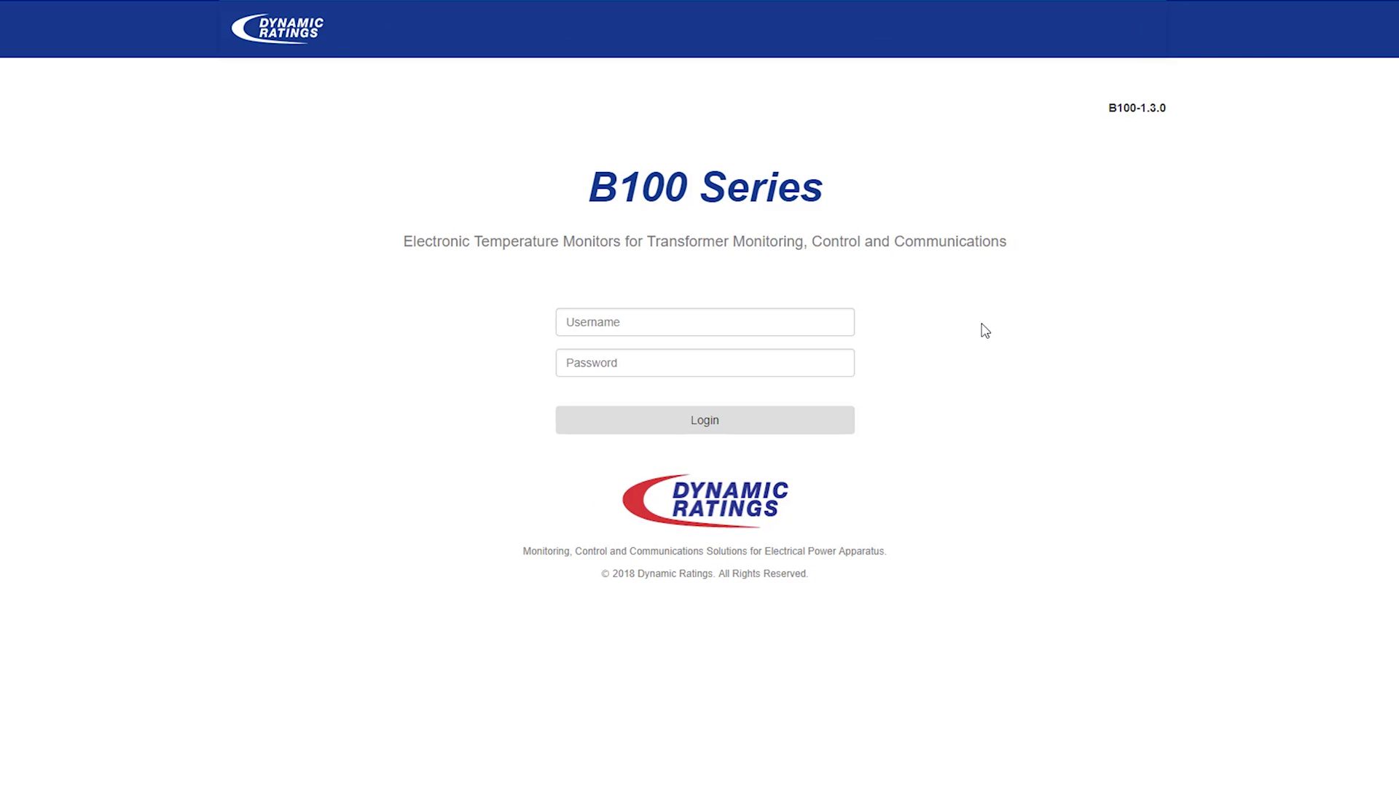